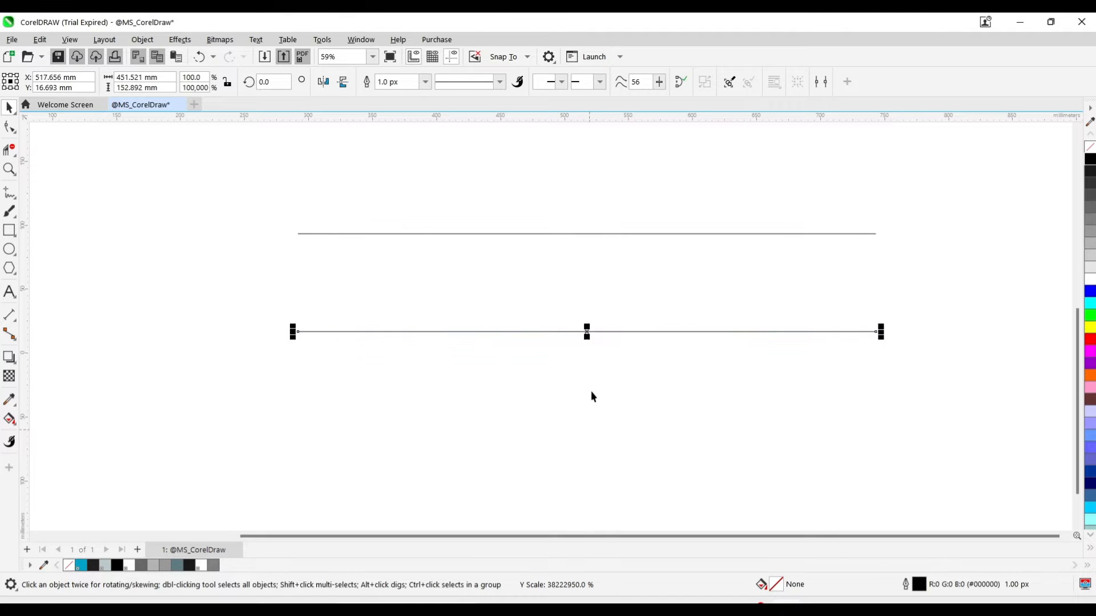
- Place a copy of the bottom line about 30 mm above it and delete the extra line in the middle of the set
left_click_drag(586, 332, 587, 292)
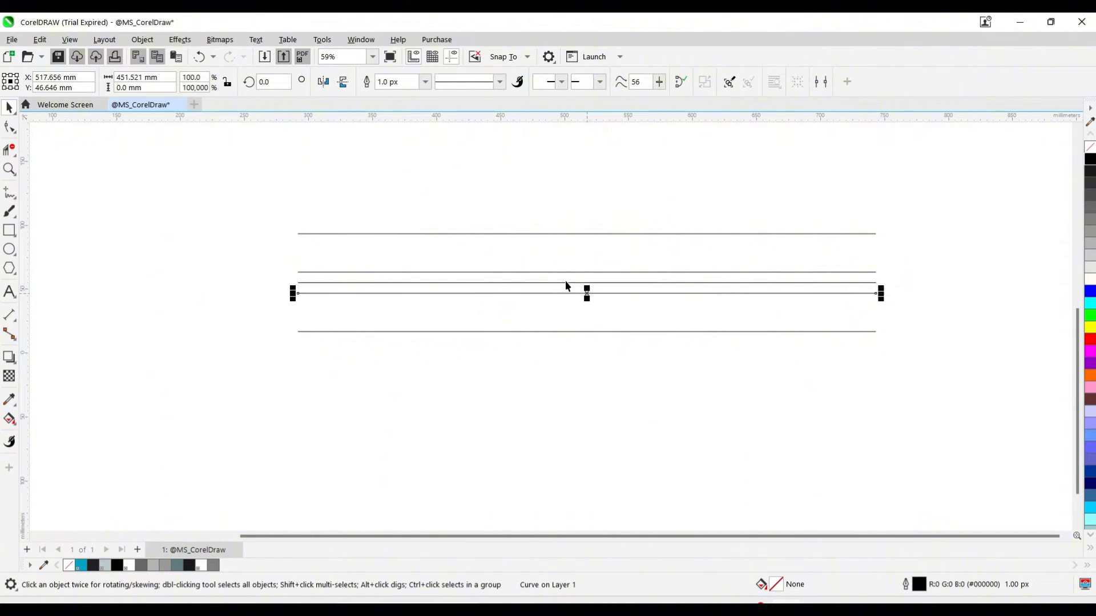
left_click(568, 288)
left_click(566, 283)
key("Escape")
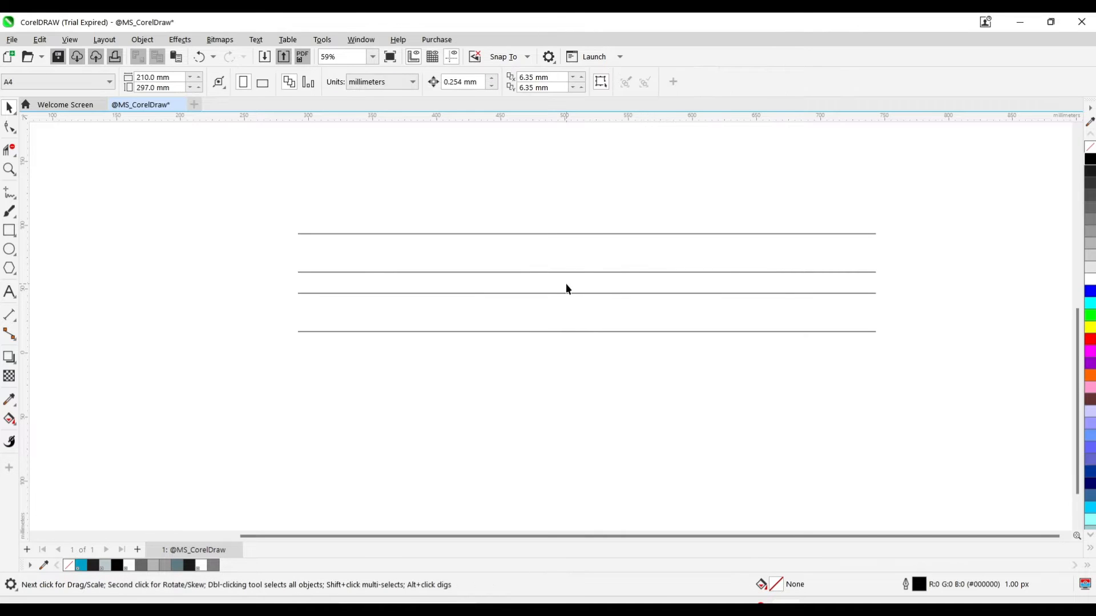
- Move all four horizontal lines together down and to the left, centred at about X 480 mm, Y 32 mm
key("ctrl+a")
scroll(540, 312, "up", 1)
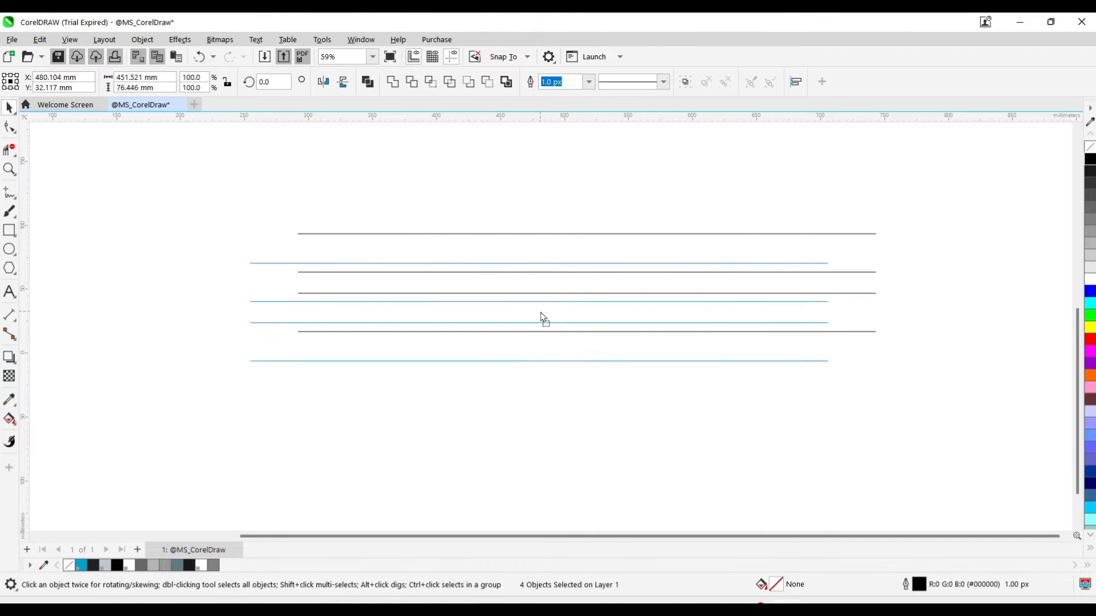
scroll(540, 311, "up", 1)
scroll(539, 311, "down", 1)
left_click(284, 142)
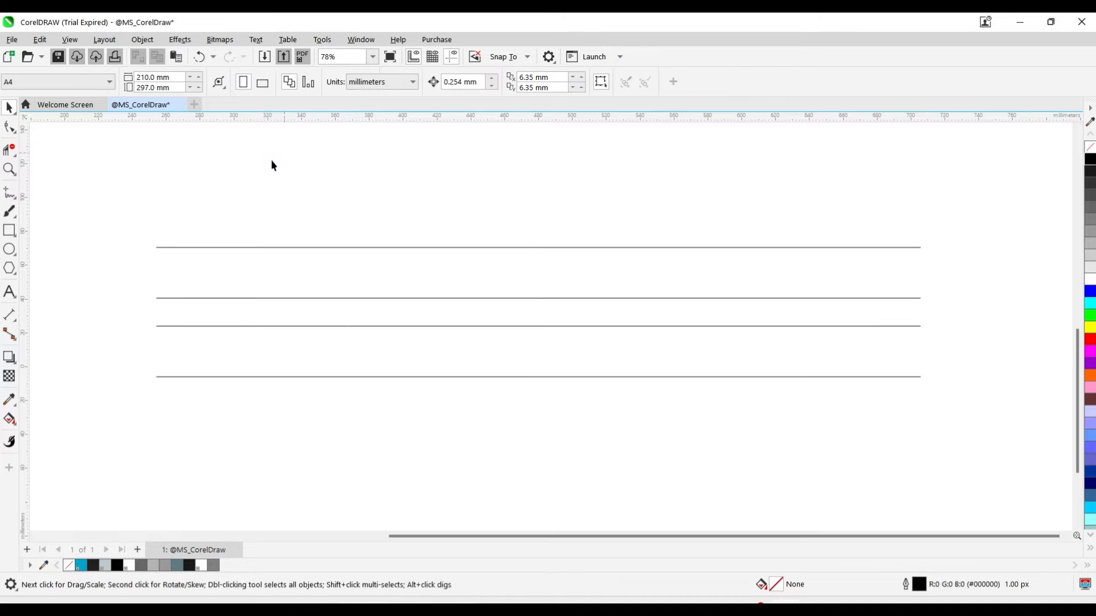
- Draw a circle about 76 mm in diameter near the left end of the lines, touching the top and bottom lines
left_click(9, 249)
left_click_drag(218, 247, 336, 377)
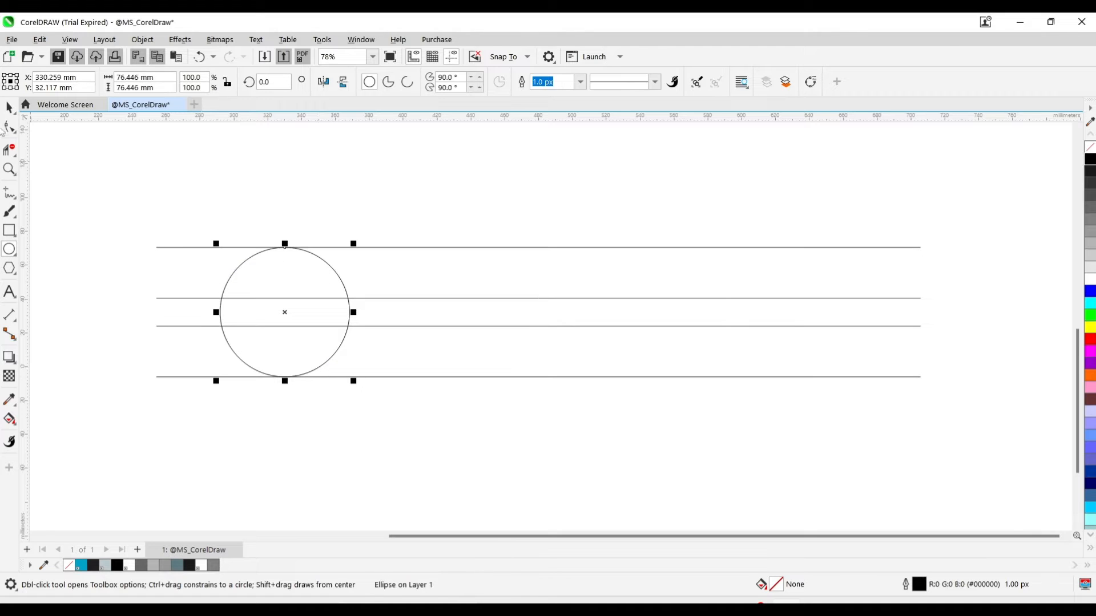
left_click(8, 108)
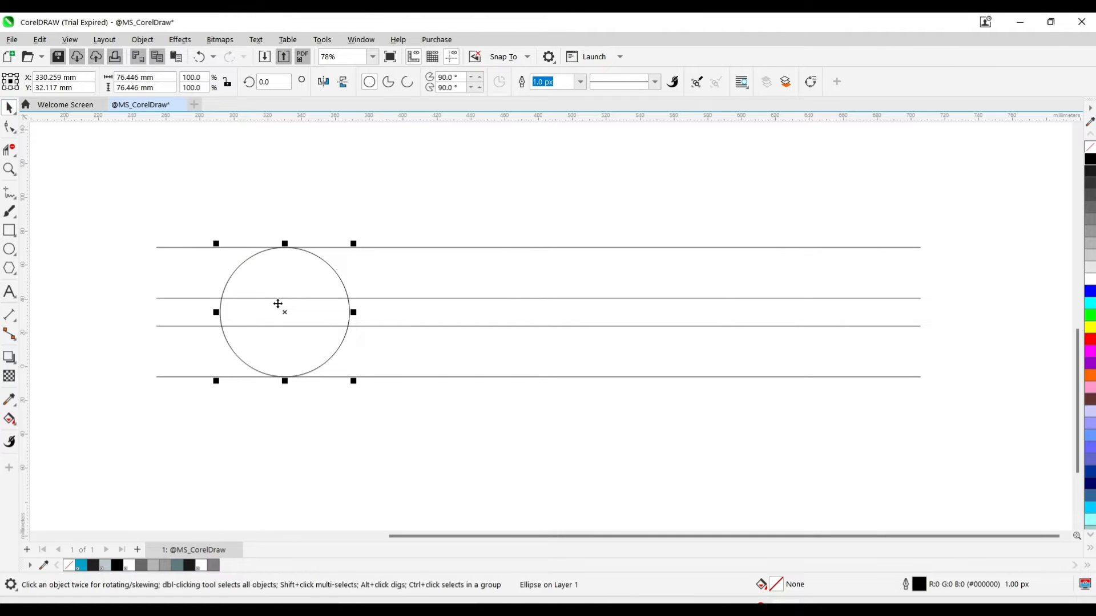
- Create a concentric copy of the circle scaled down to about 17 mm so it fits between the two inner lines
left_click(283, 308)
left_click(319, 335)
left_click_drag(359, 384, 306, 355)
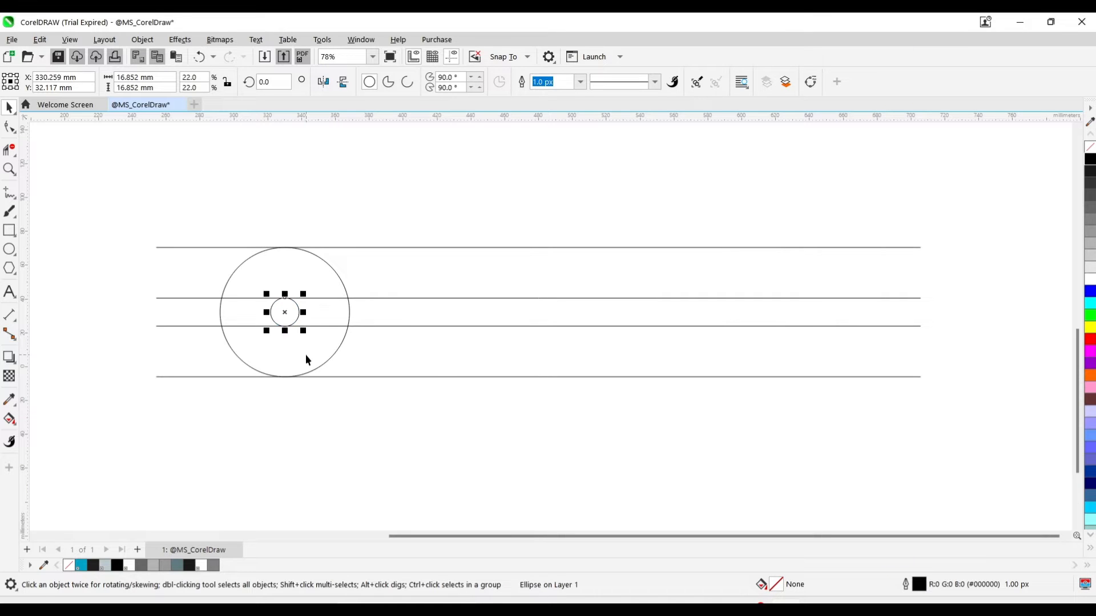
left_click(303, 400)
left_click(285, 309)
left_click(291, 371)
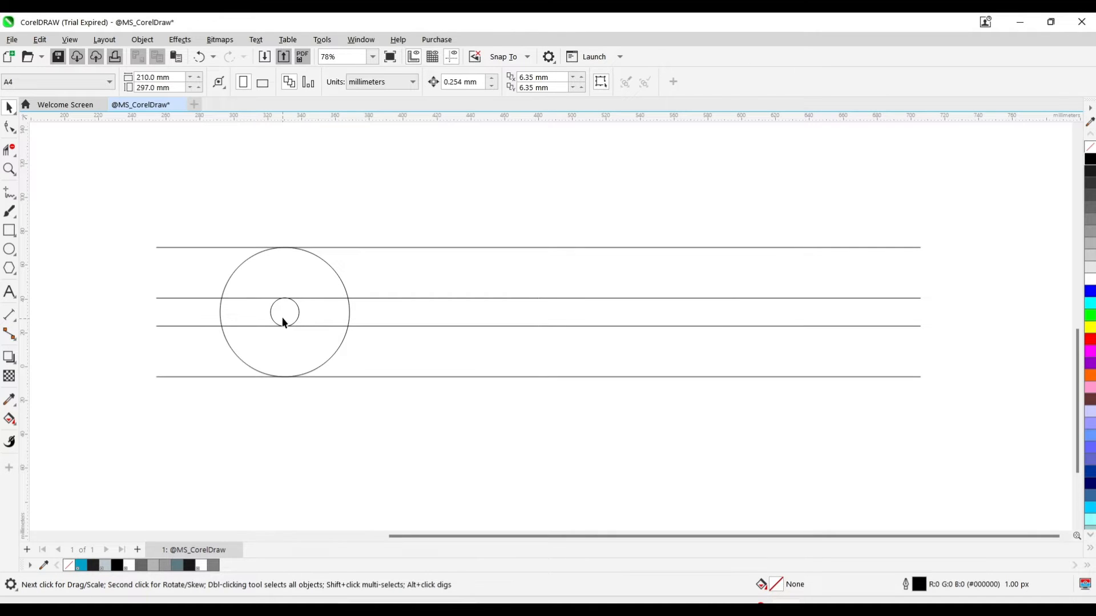
- Draw a circle about 46 mm in diameter from the top line to the lower inner line and centre it horizontally on the large circle
left_click(271, 291)
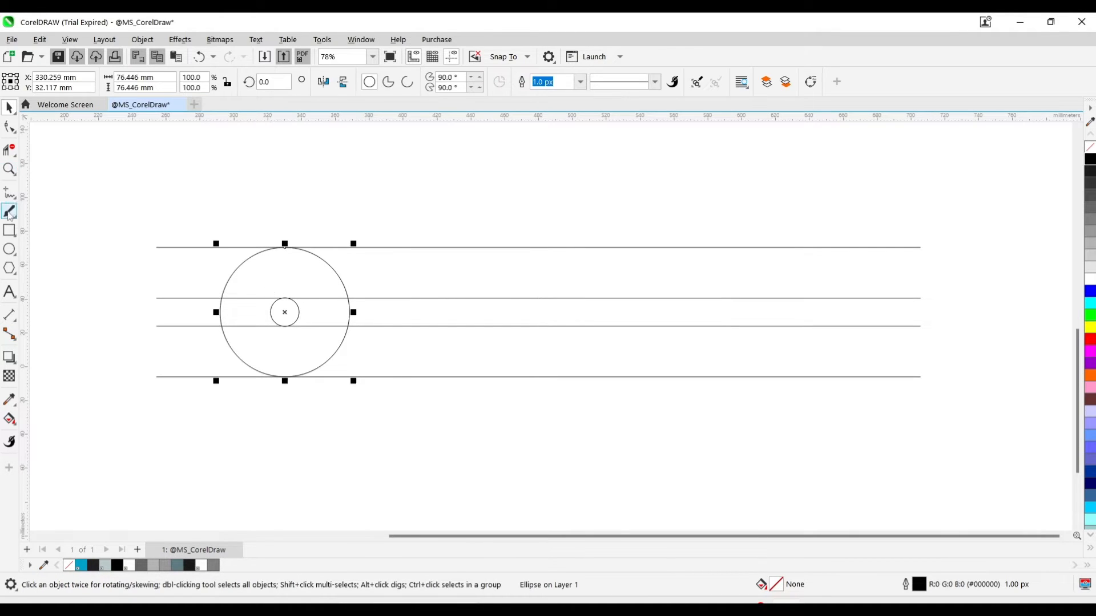
left_click(9, 248)
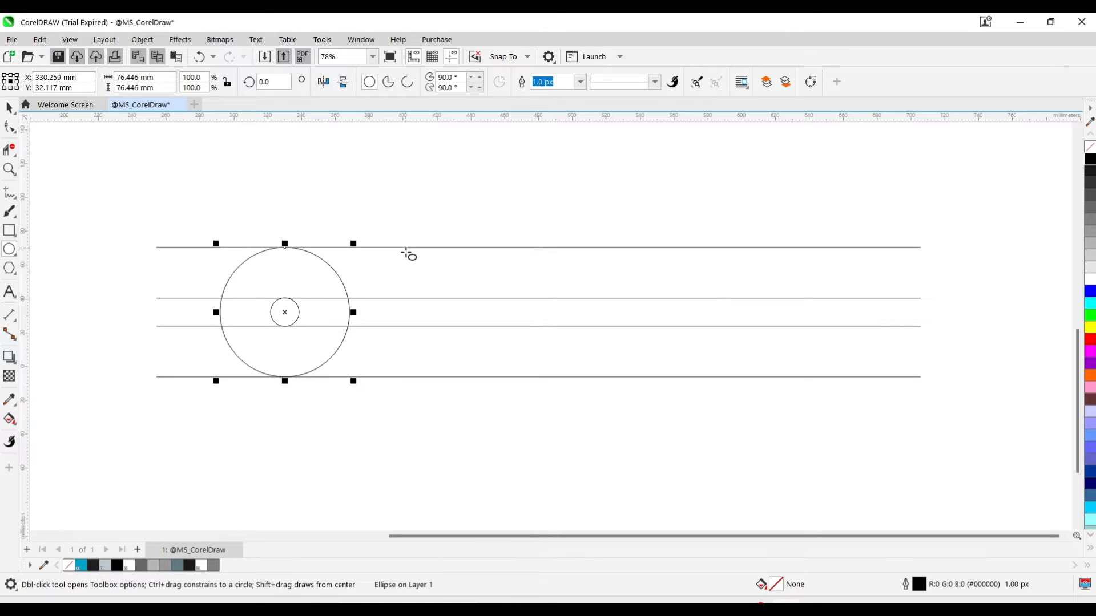
left_click_drag(406, 248, 476, 326)
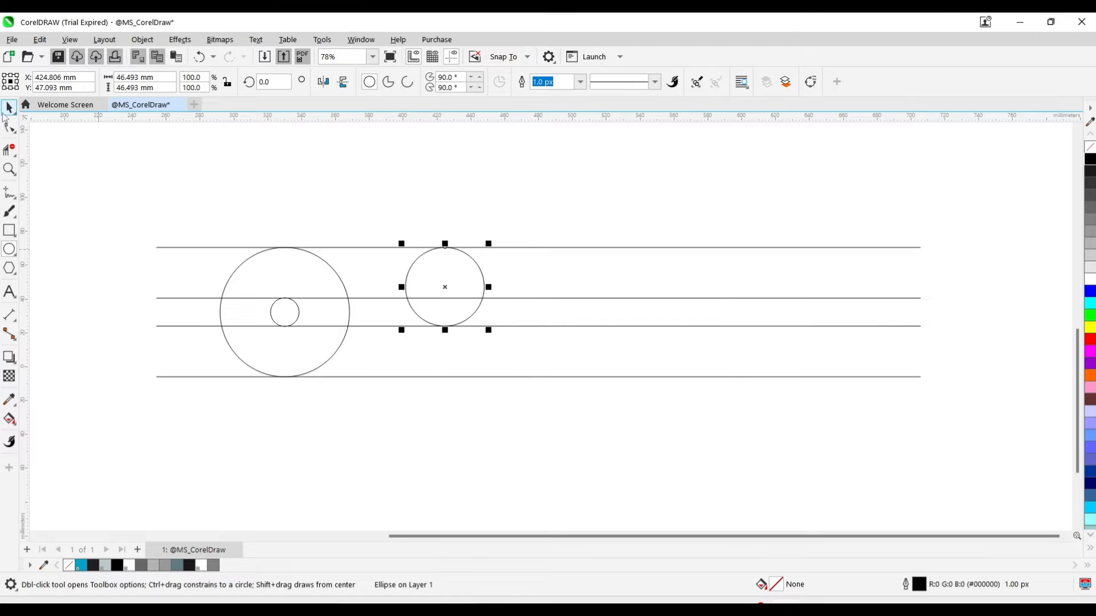
key("space")
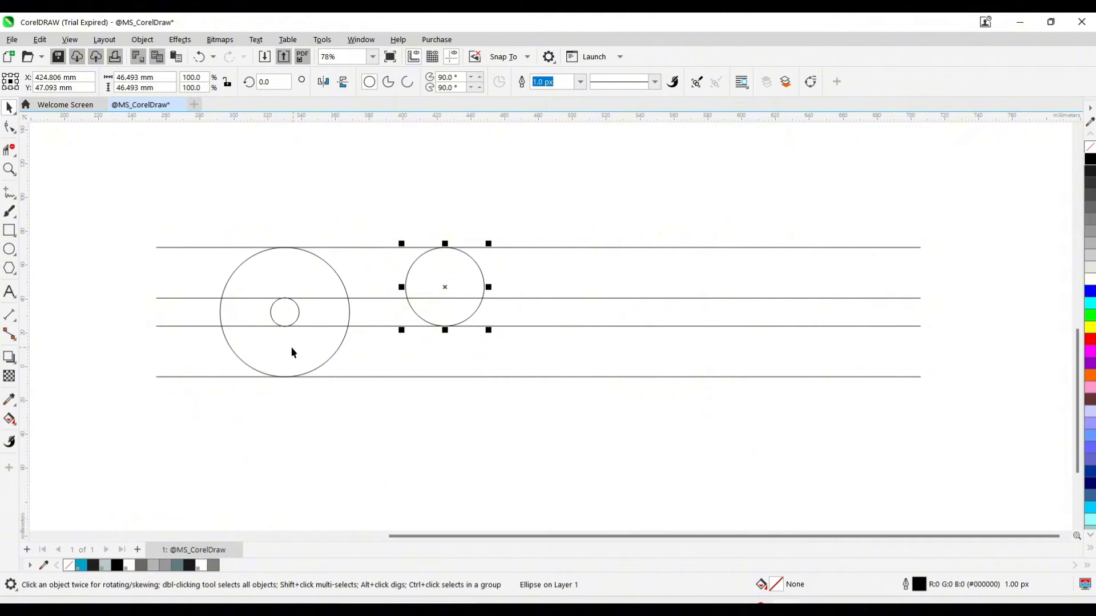
left_click(291, 349, "shift")
key("c")
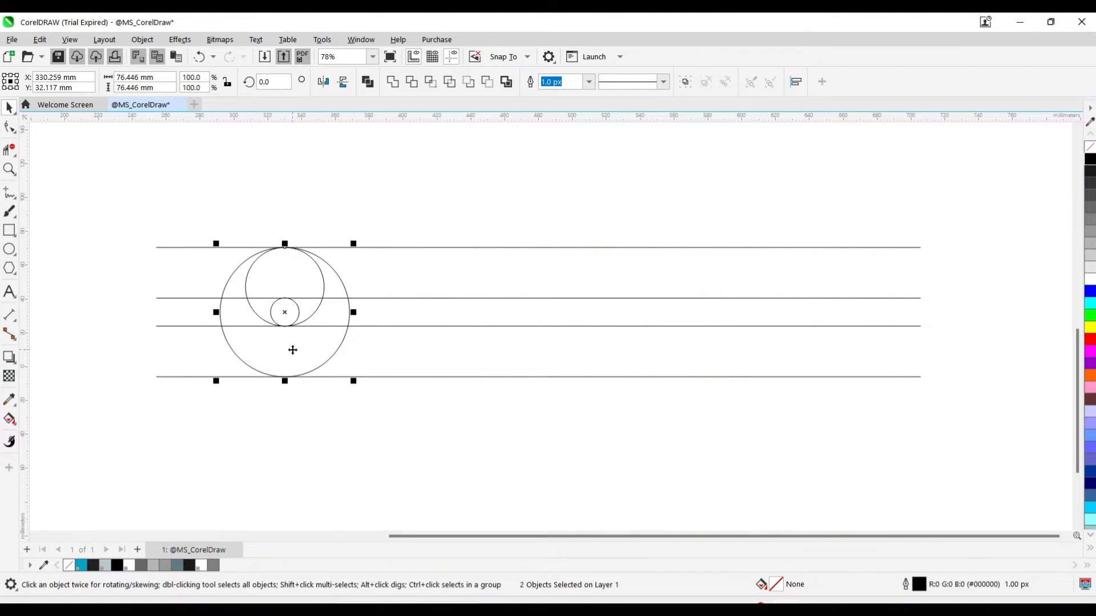
left_click(281, 198)
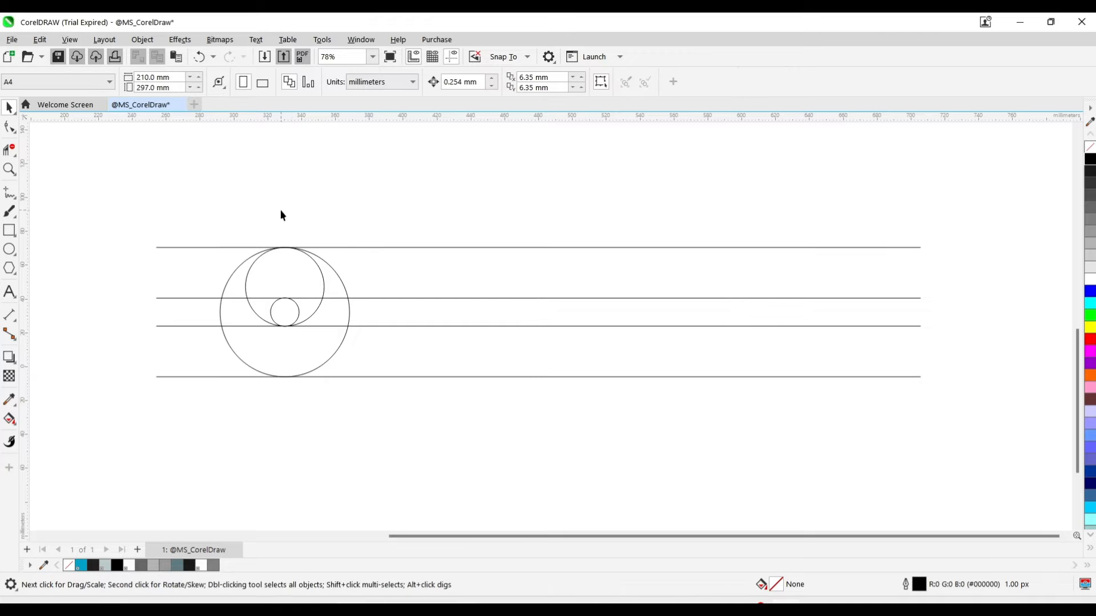
- Examine up close how the circles meet the top line and the two inner lines
key("z")
left_click_drag(255, 225, 300, 271)
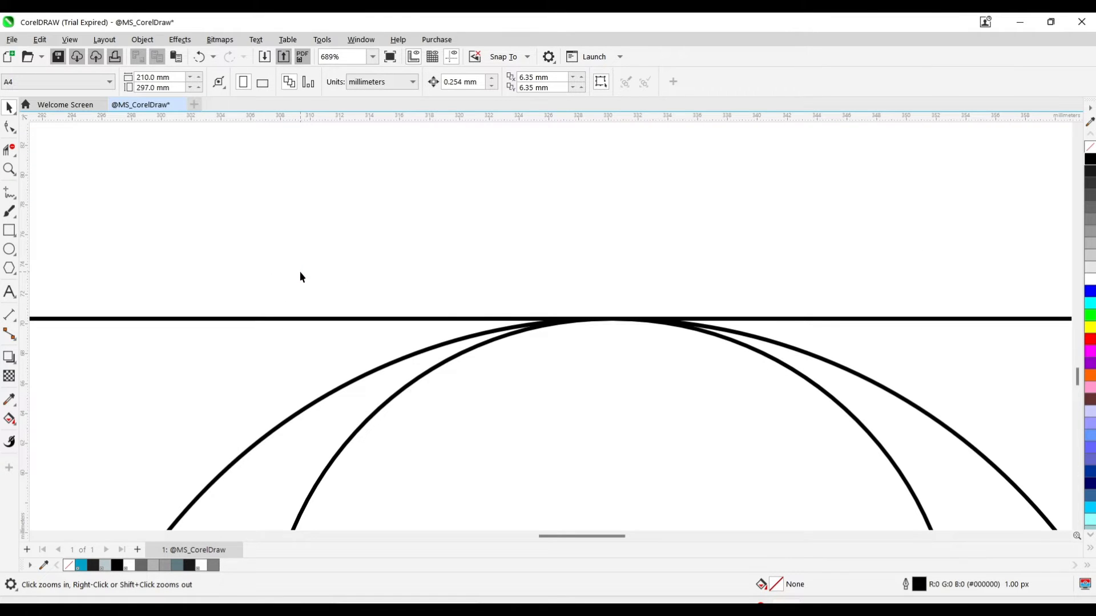
key("F4")
key("F2")
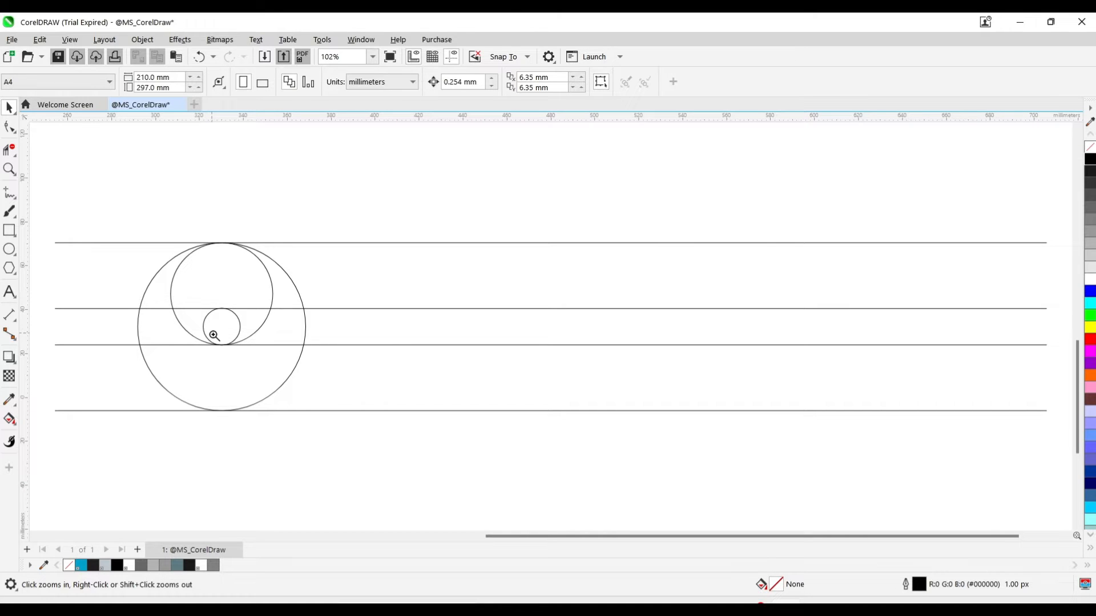
left_click_drag(214, 335, 236, 361)
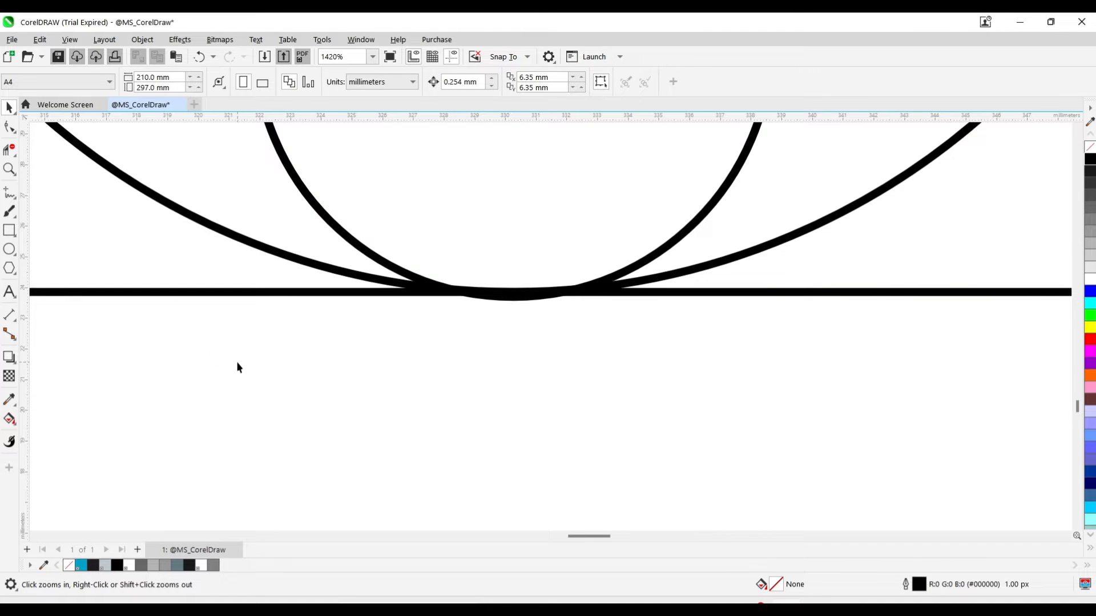
key("F4")
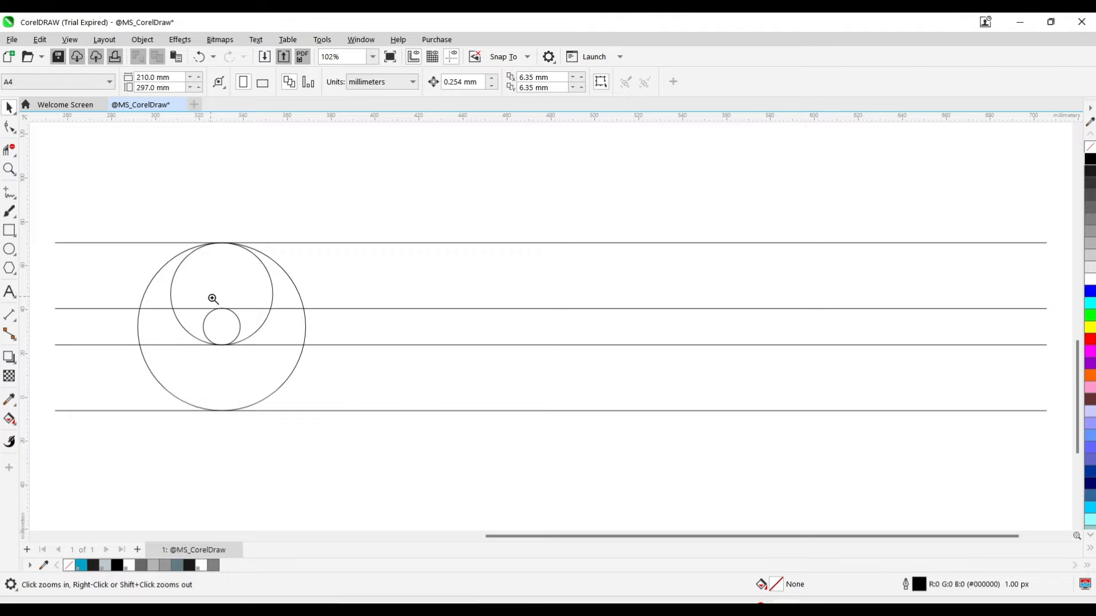
left_click_drag(213, 298, 229, 317)
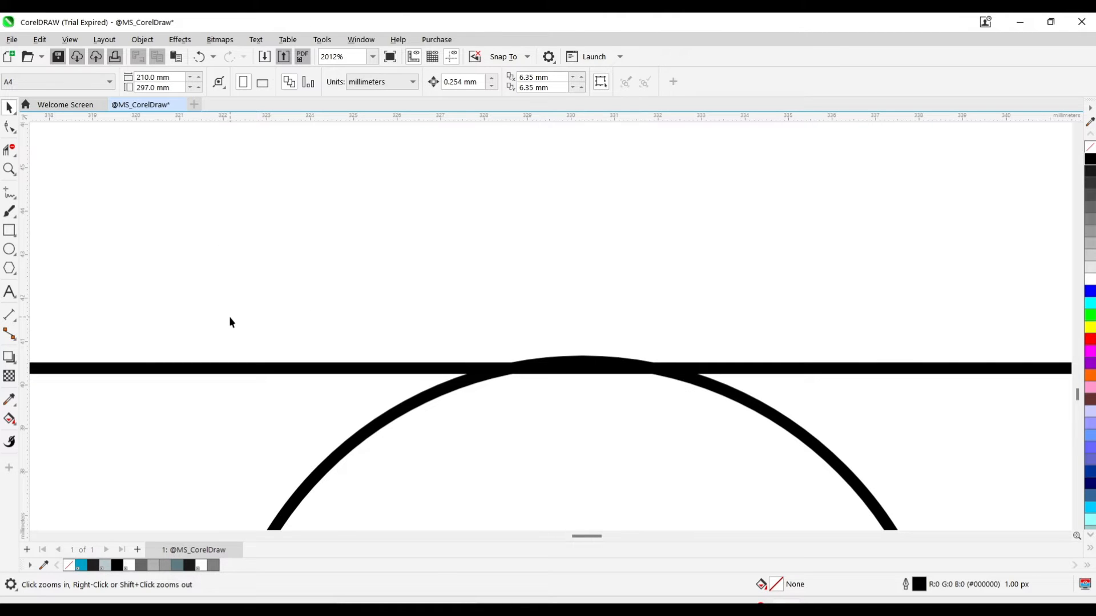
key("F4")
- Add a second 46 mm circle by bottom-aligning a duplicate of the medium circle with the large circle
key("space")
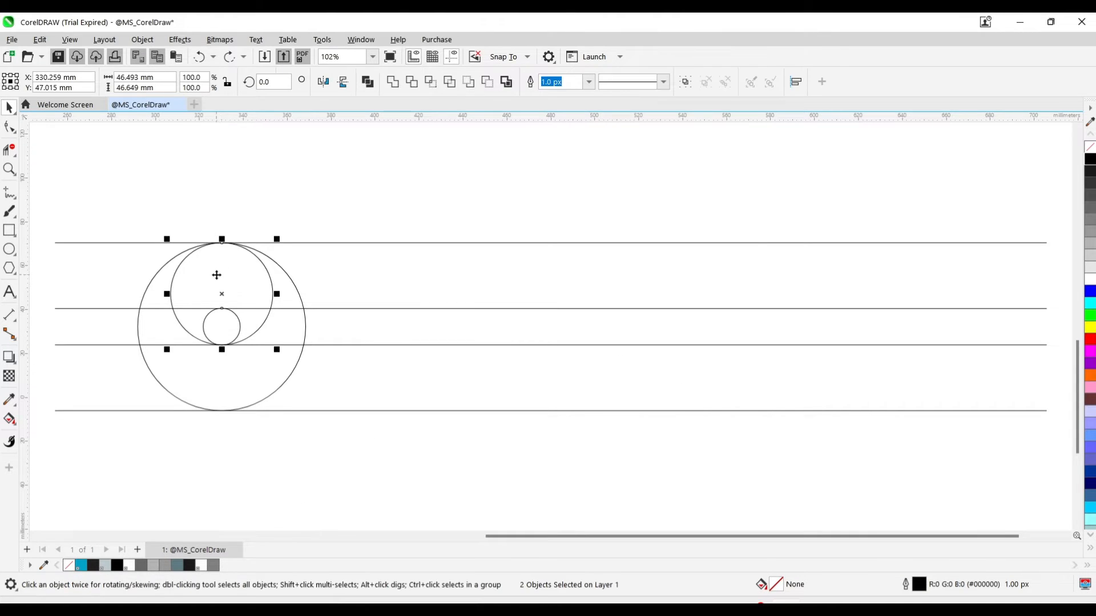
left_click(210, 275)
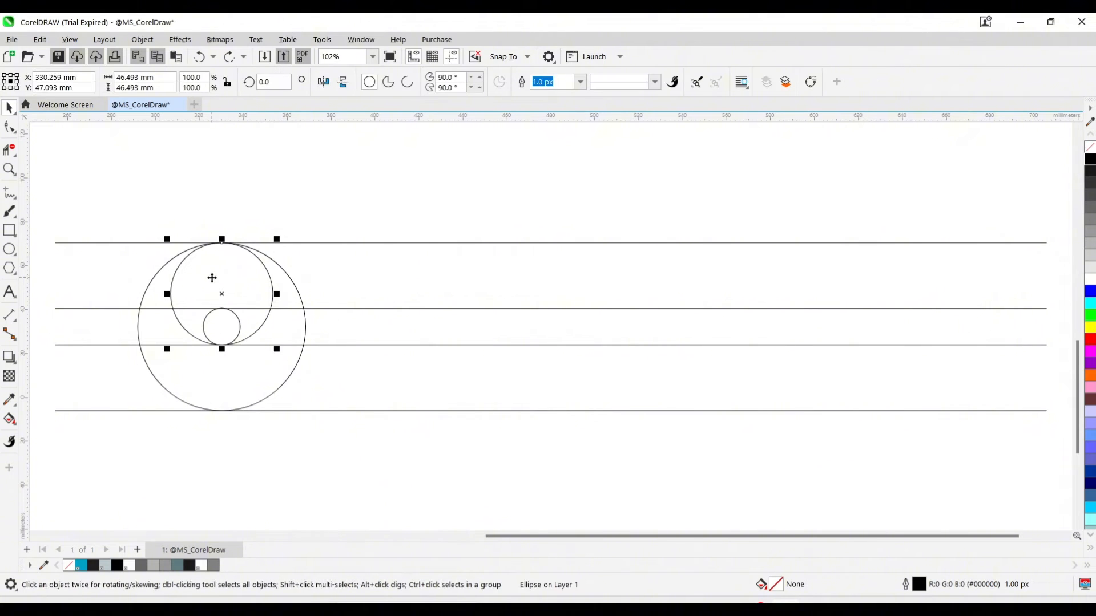
left_click(224, 393, "shift")
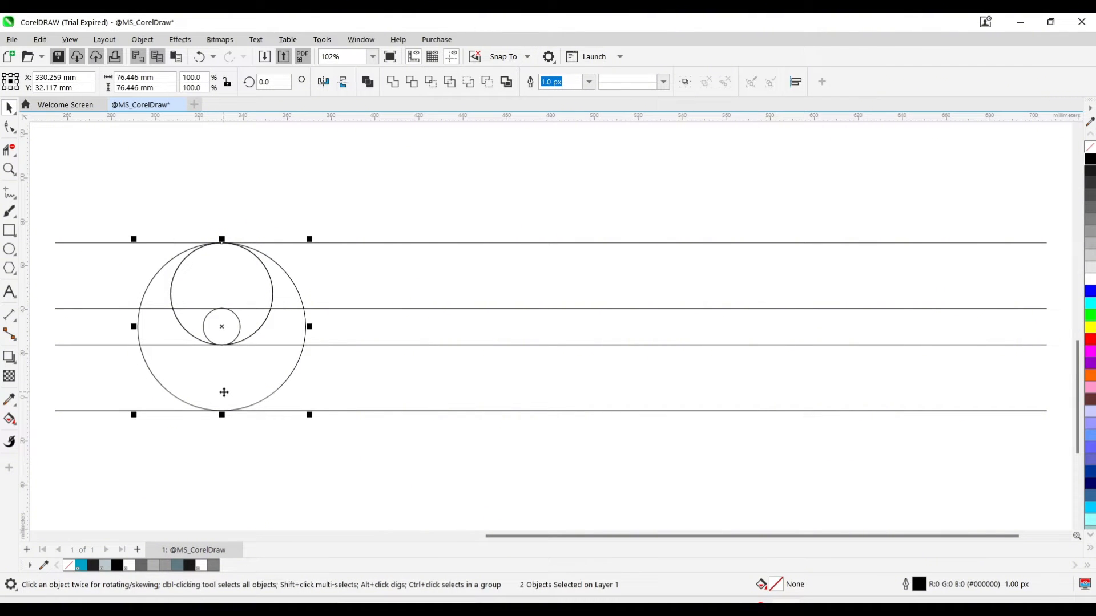
key("b")
left_click(155, 188)
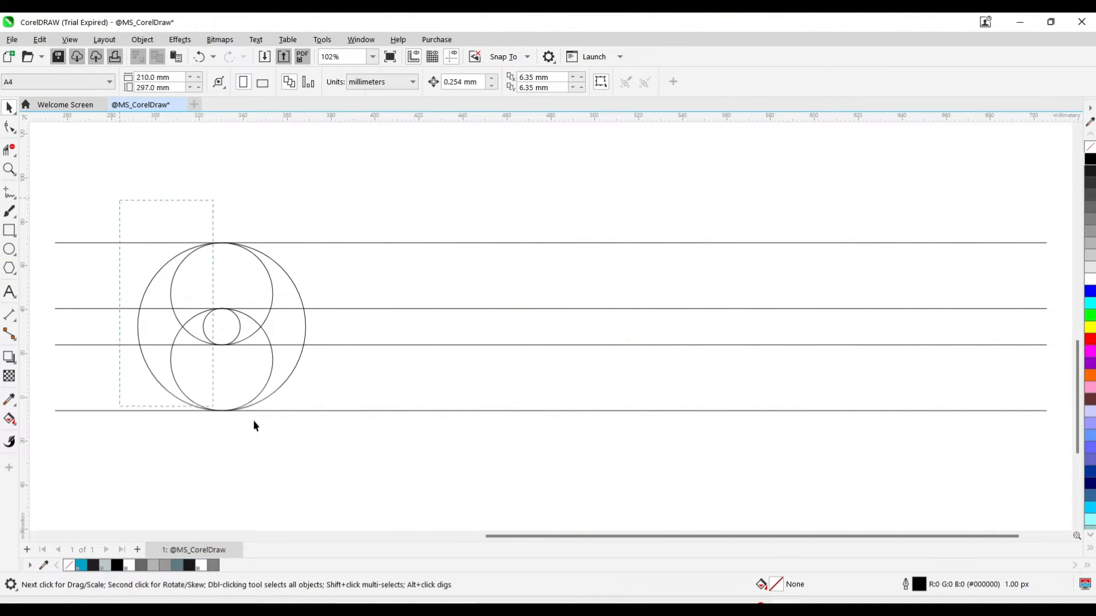
- Copy the set of four circles about 100 mm to the right along the lines
left_click_drag(254, 425, 318, 440)
mouse_move(223, 326)
left_mouse_down()
mouse_move(313, 337)
mouse_move(454, 330)
mouse_move(441, 324)
left_mouse_up()
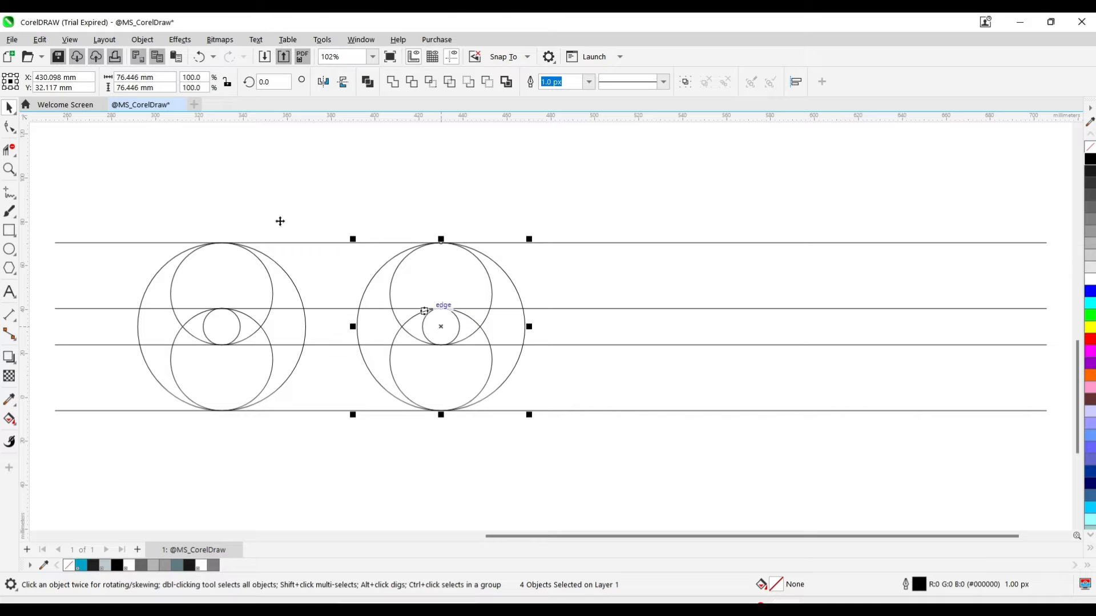
left_click(225, 163)
- Delete the two medium circles from the copied set, keeping its large and small concentric circles
left_click(392, 289)
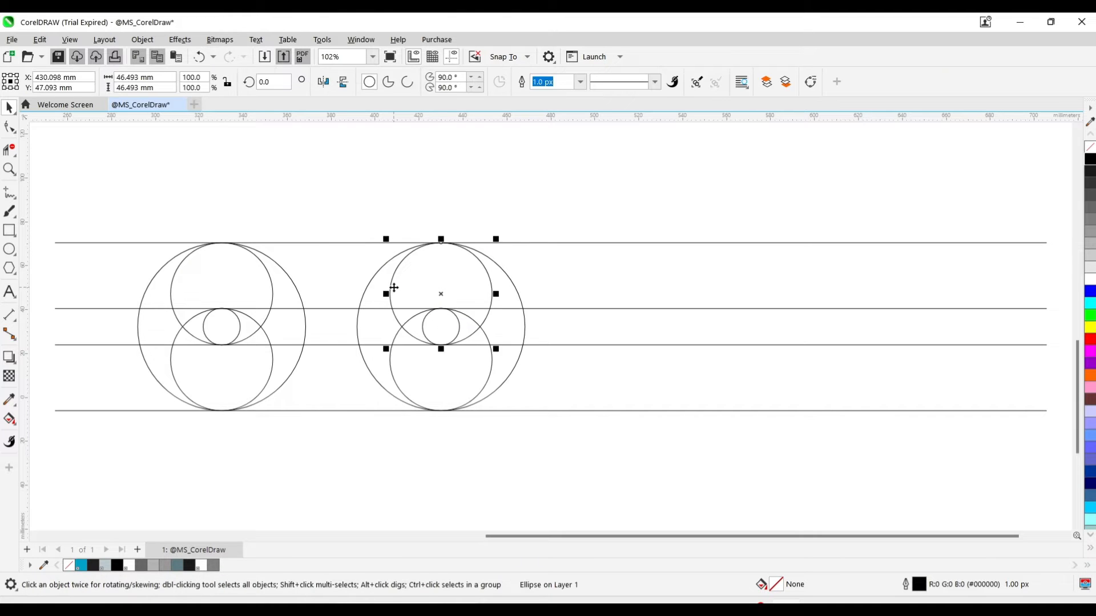
key("Delete")
left_click(404, 372)
key("Delete")
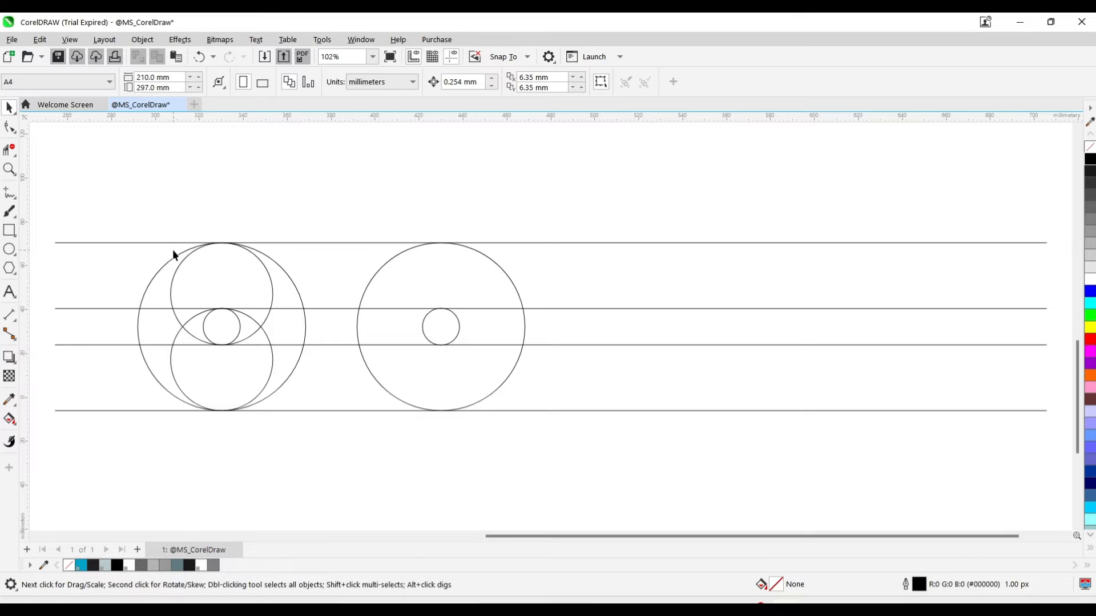
- Group all the lines and circles and rotate the group to 300 degrees
scroll(173, 250, "down", 2)
key("ctrl+a")
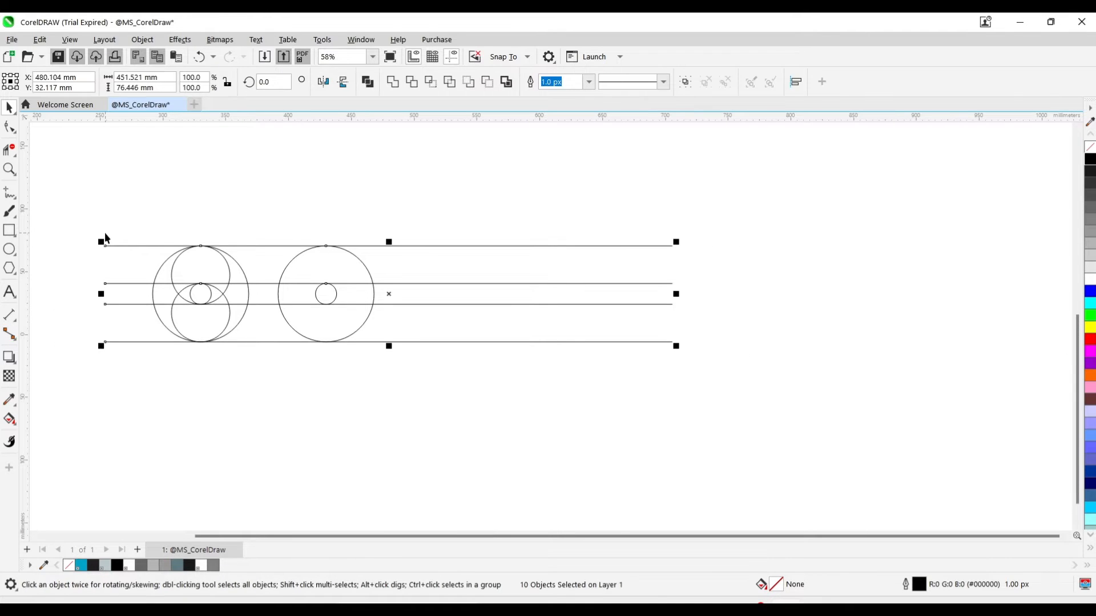
key("ctrl+g")
double_click(261, 84)
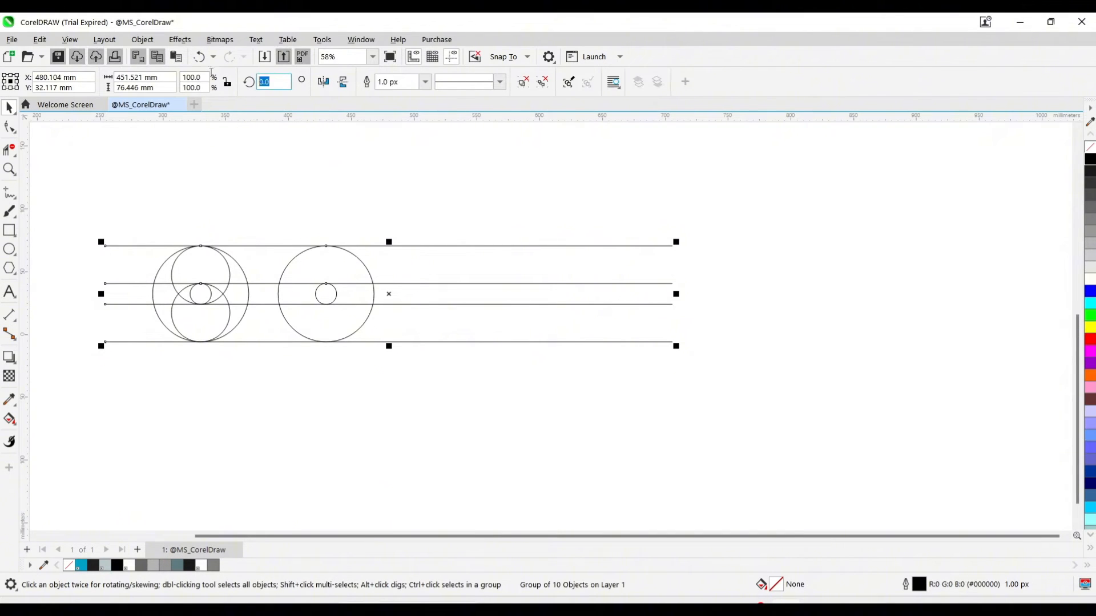
type("300")
key("Return")
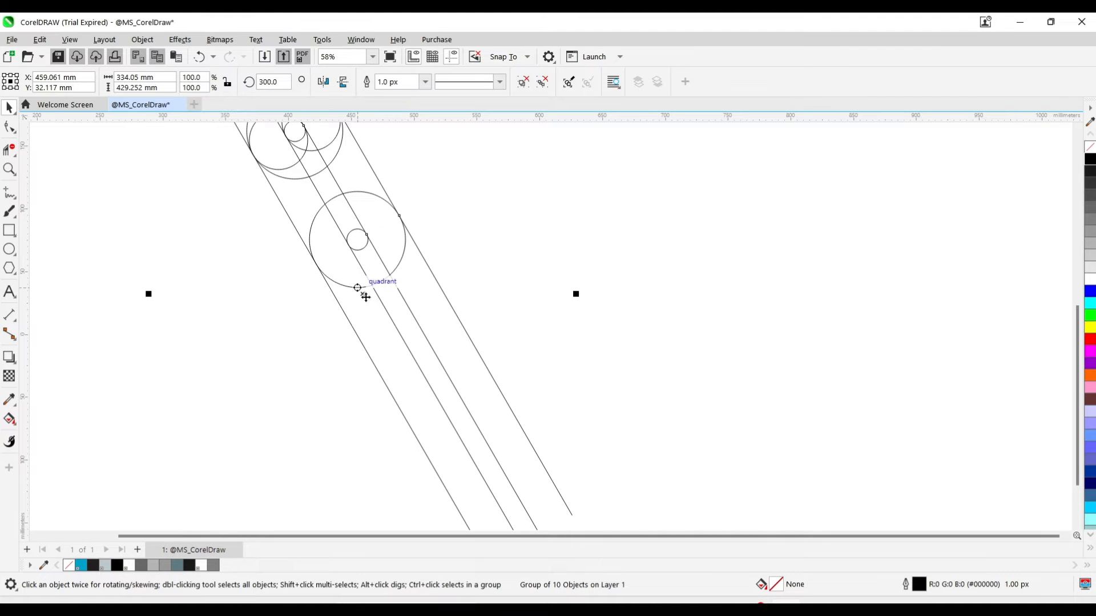
- Move the rotated group about 61 mm right and 88 mm down
left_click_drag(365, 296, 443, 405)
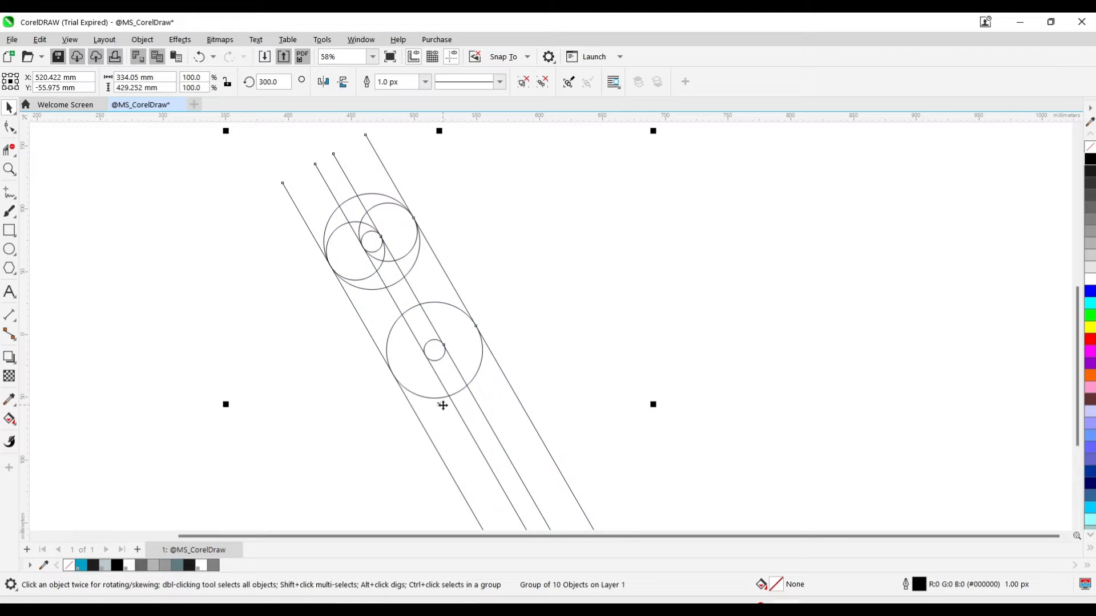
scroll(443, 404, "up", 2)
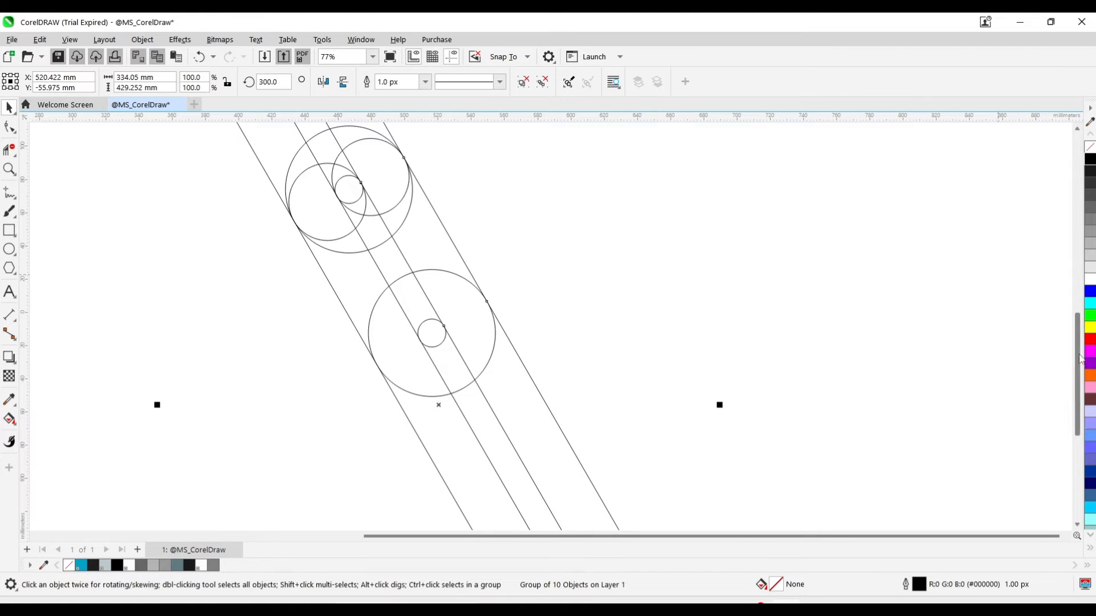
mouse_move(1077, 354)
left_mouse_down()
mouse_move(1077, 320)
mouse_move(1076, 329)
left_mouse_up()
scroll(476, 344, "up", 1)
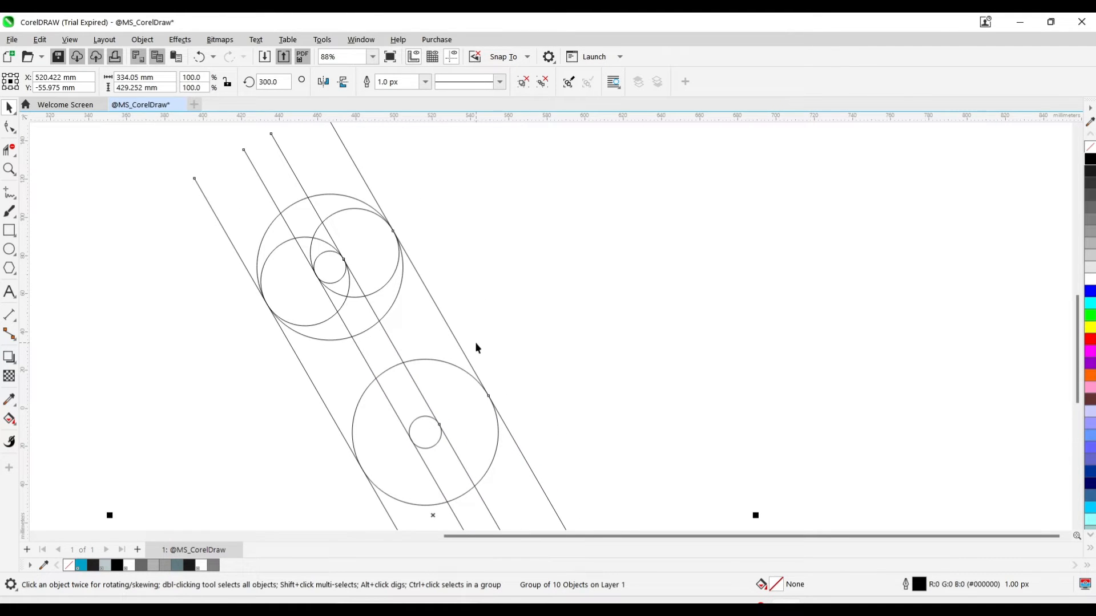
- Create a horizontally mirrored copy of the group and move it about 45 mm right so the two lower large circles overlap
key("ctrl+c")
key("ctrl+v")
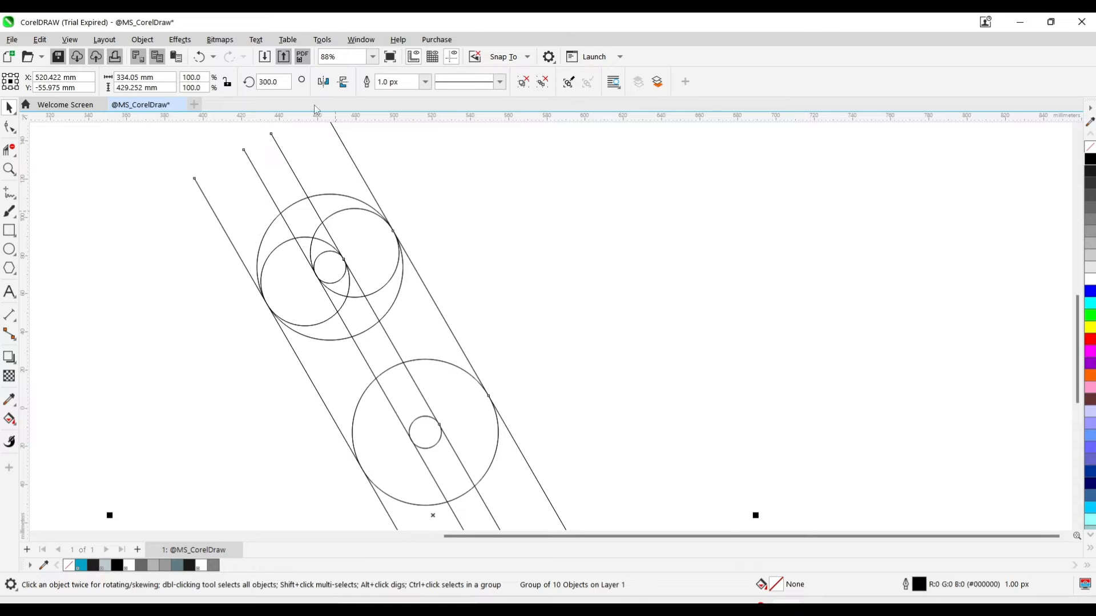
left_click(323, 81)
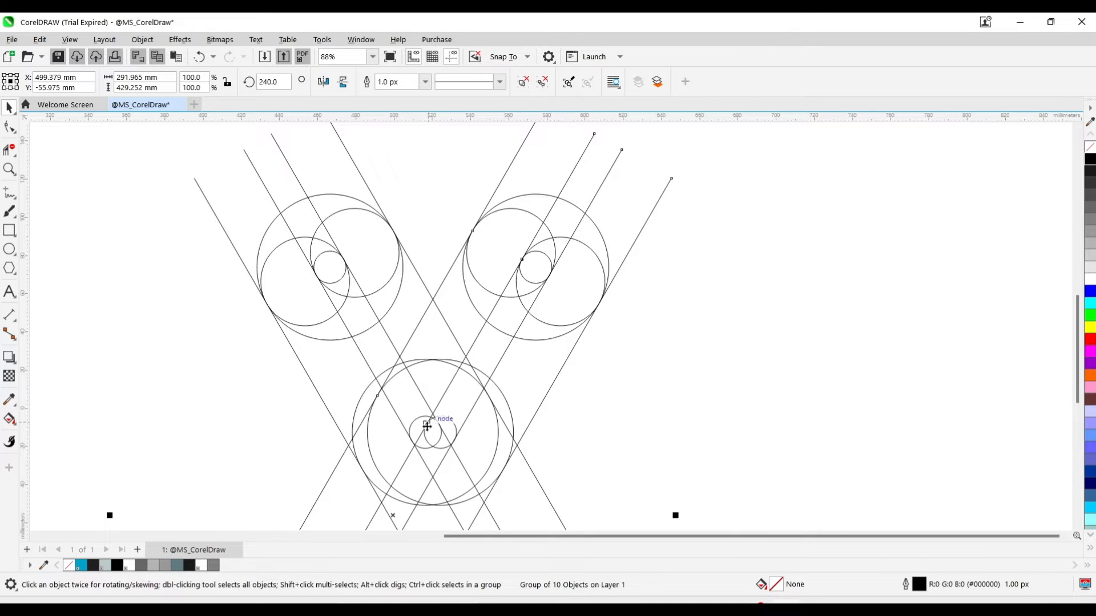
left_click_drag(437, 432, 524, 435)
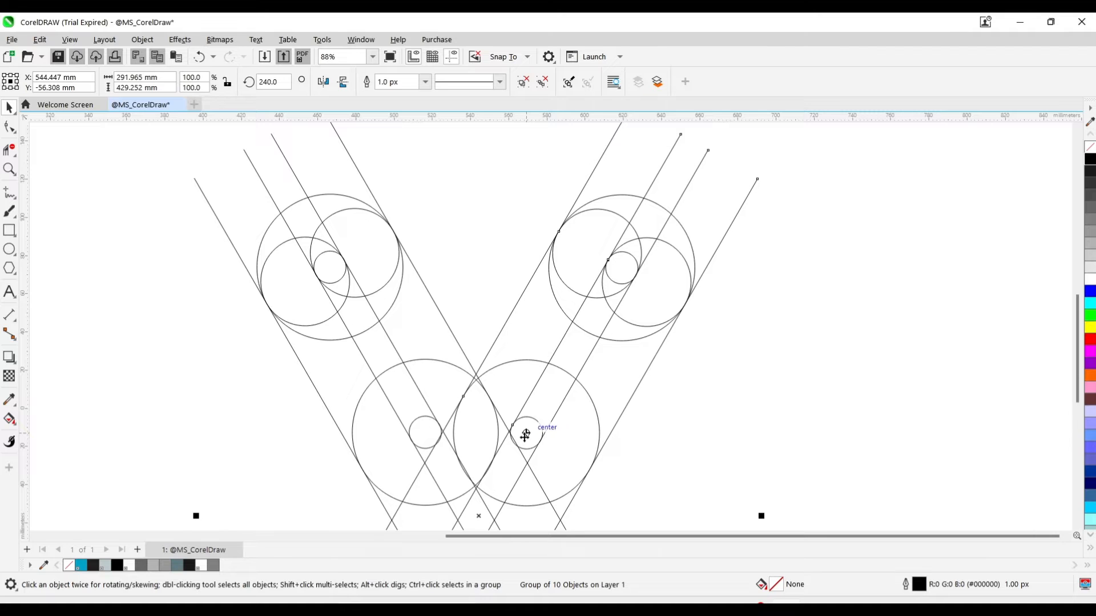
- Nudge the mirrored group slightly right and up to refine its overlap with the original group
key("Right")
key("Right")
key("Right")
key("Right")
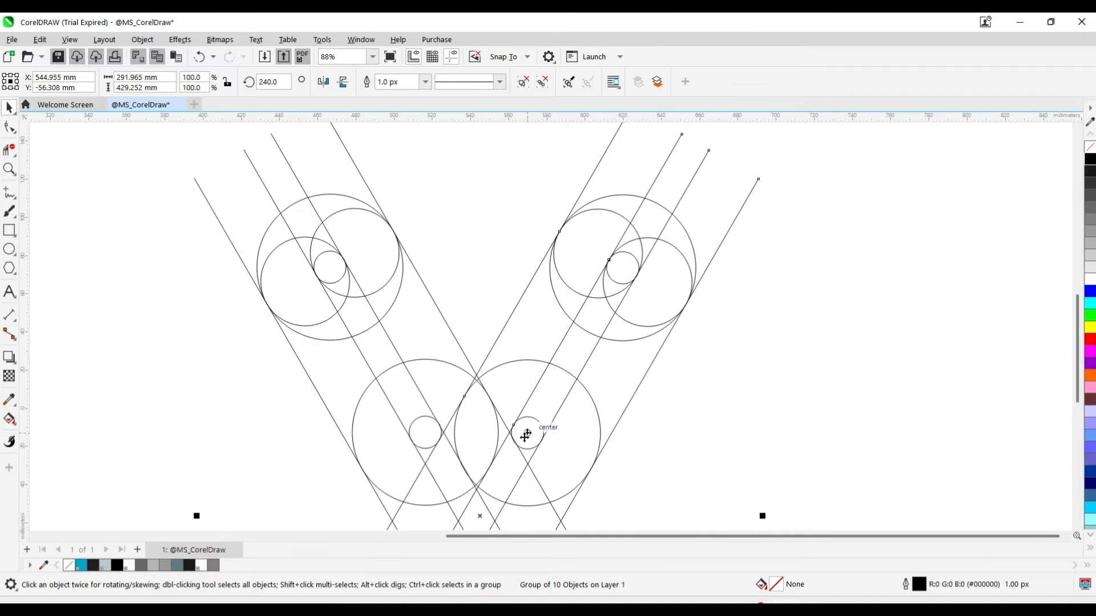
key("Up")
key("Up")
key("Up")
- Select the original and mirrored groups and ungroup all their lines and circles into separate objects
left_click(242, 367)
key("ctrl+a")
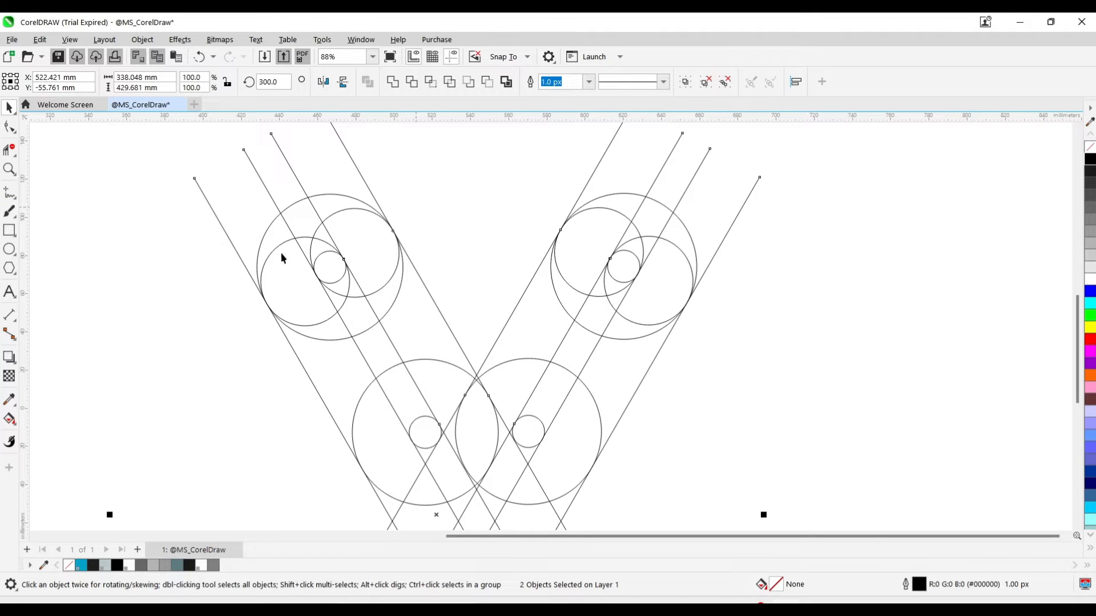
key("ctrl+k")
left_click(207, 245)
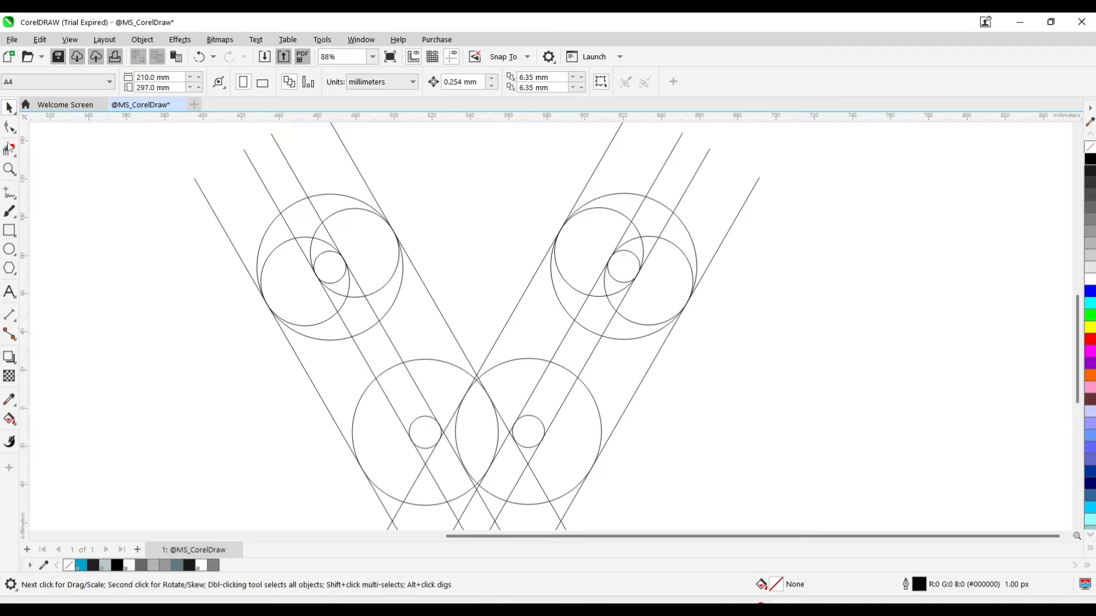
left_click(8, 150)
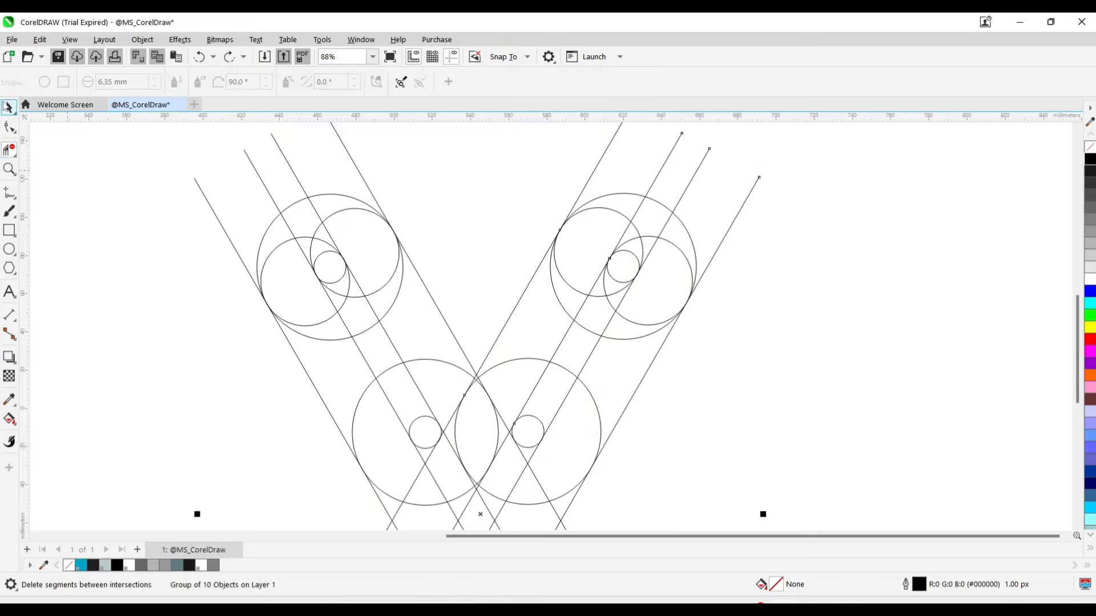
left_click(9, 107)
left_click(335, 313, "shift")
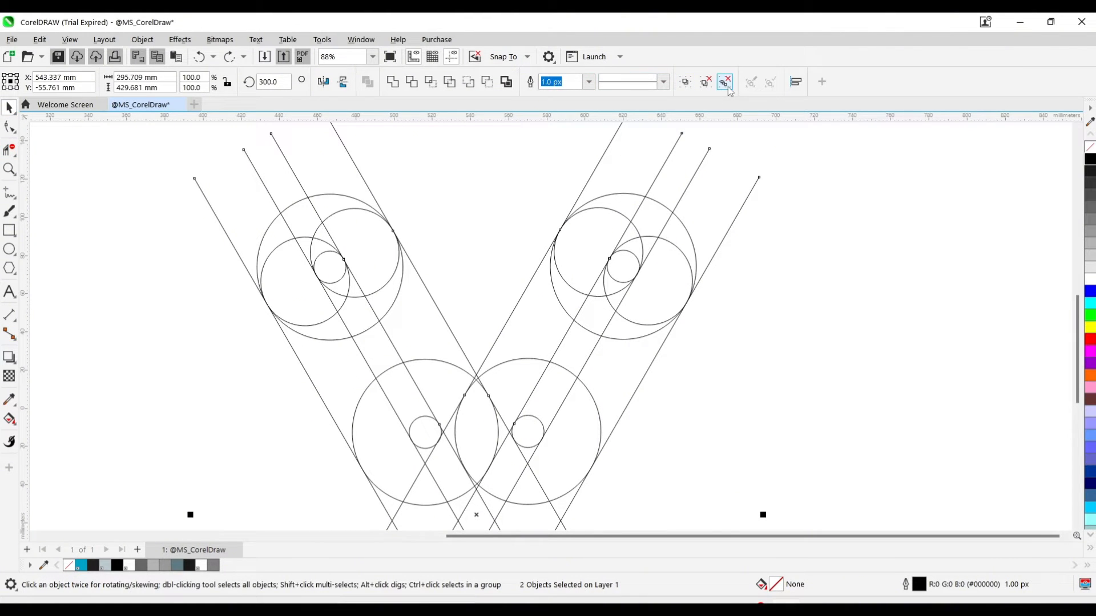
left_click(724, 83)
left_click(127, 198)
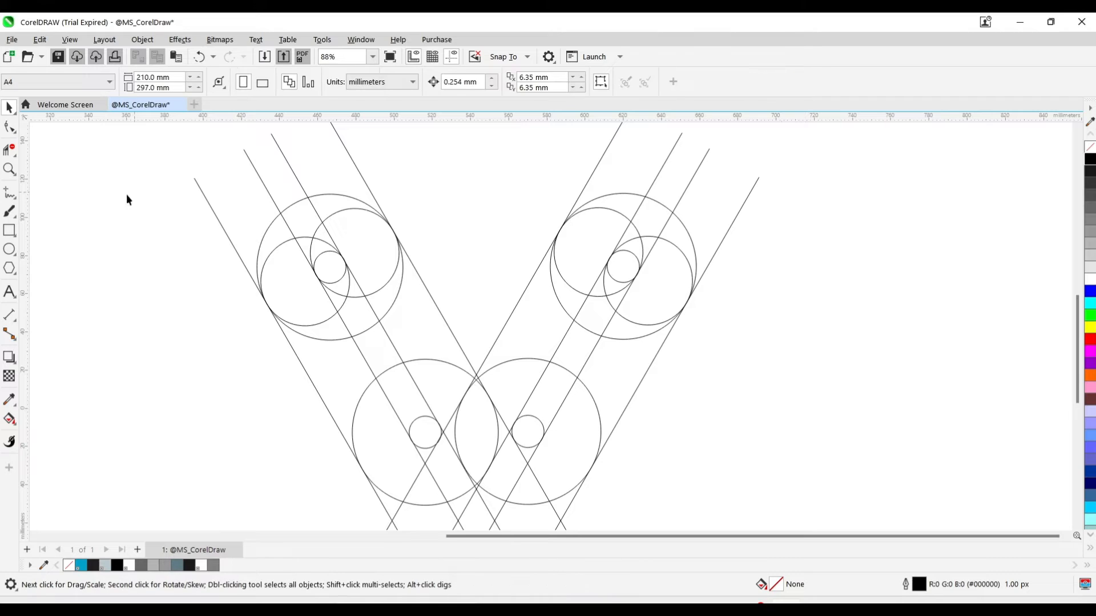
- With Virtual Segment Delete, remove the line and arc segments crossing the outer band of the left arm's upper end
left_click(10, 150)
left_click(315, 210)
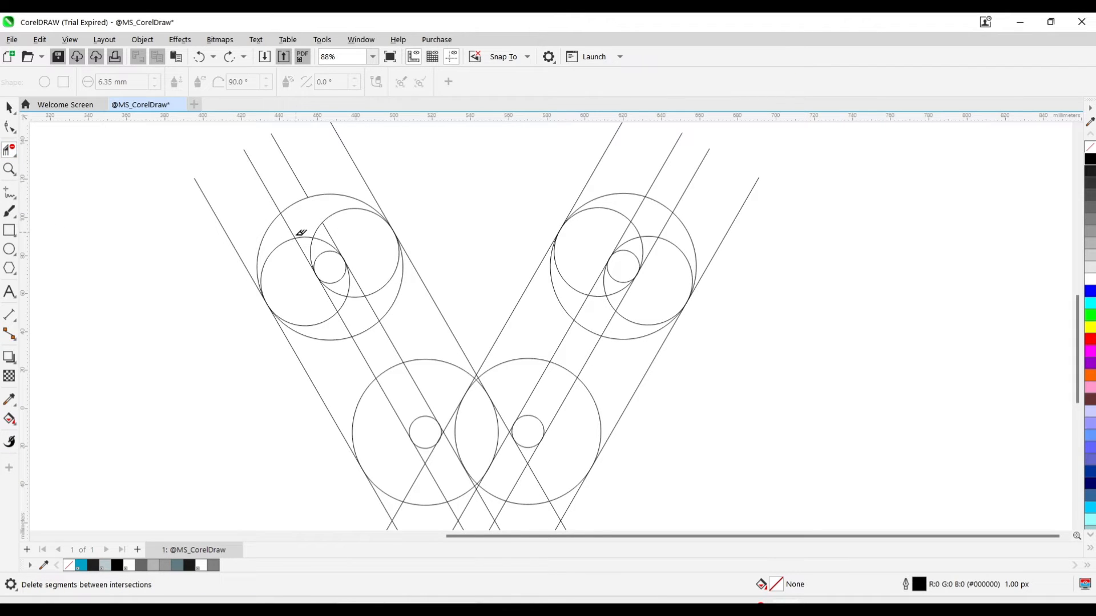
left_click(296, 235)
left_click(295, 234)
left_click(301, 250)
left_click(319, 339)
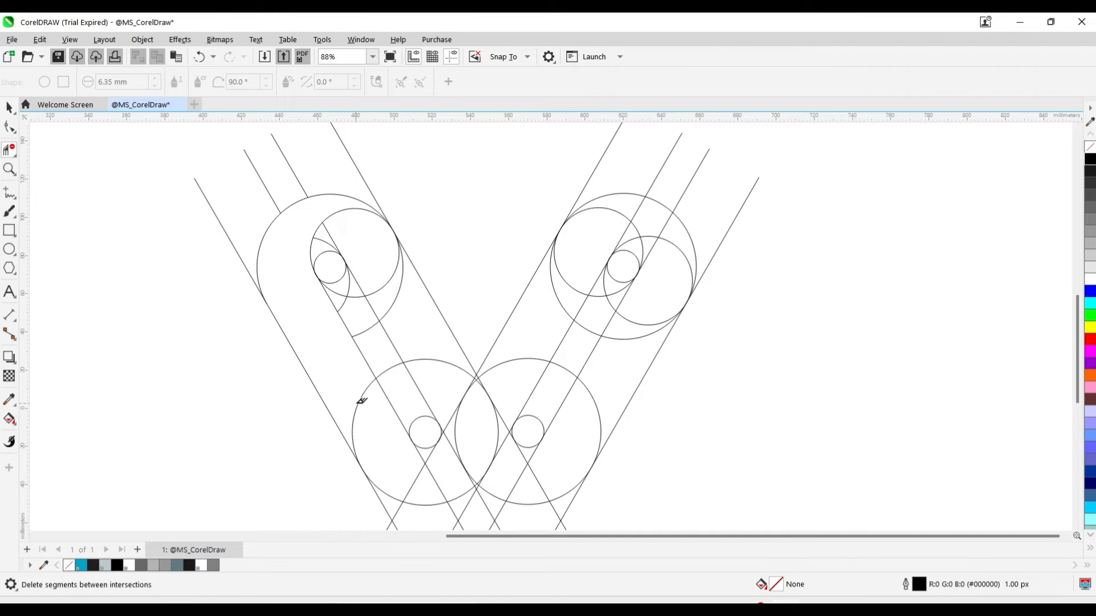
- Delete the arc and line segments crossing the left lower bend between its small and large circles
left_click(355, 414)
left_click(417, 478)
left_click(436, 483)
left_click(421, 454)
left_click(429, 457)
left_click(459, 457)
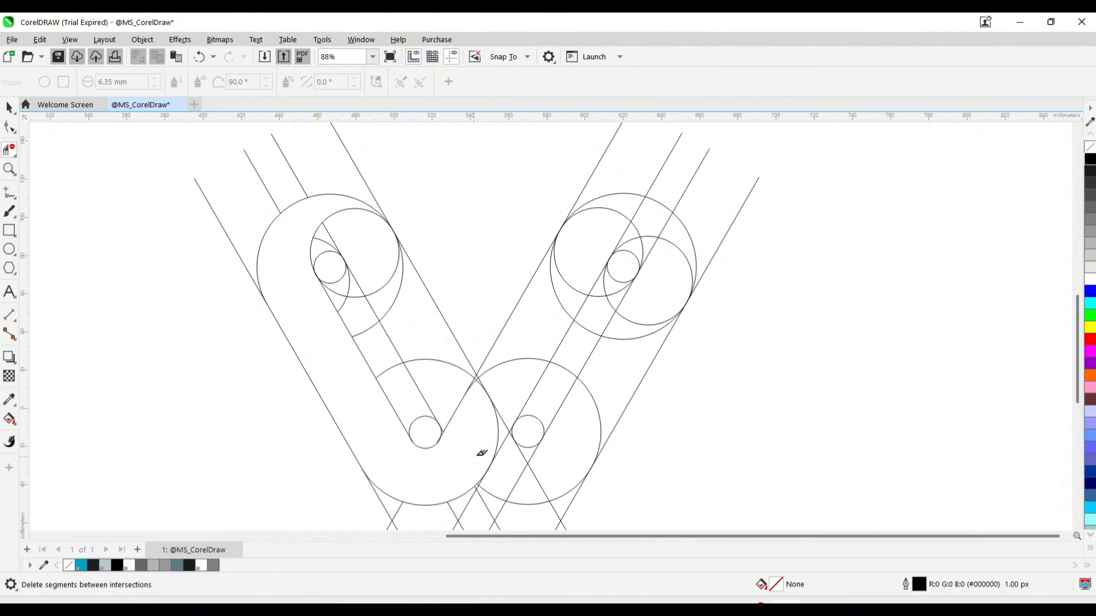
- Delete the segments crossing the middle arm where the two lower circles overlap, including the stray piece at the upper junction
left_click_drag(483, 444, 504, 362)
scroll(477, 386, "up", 2)
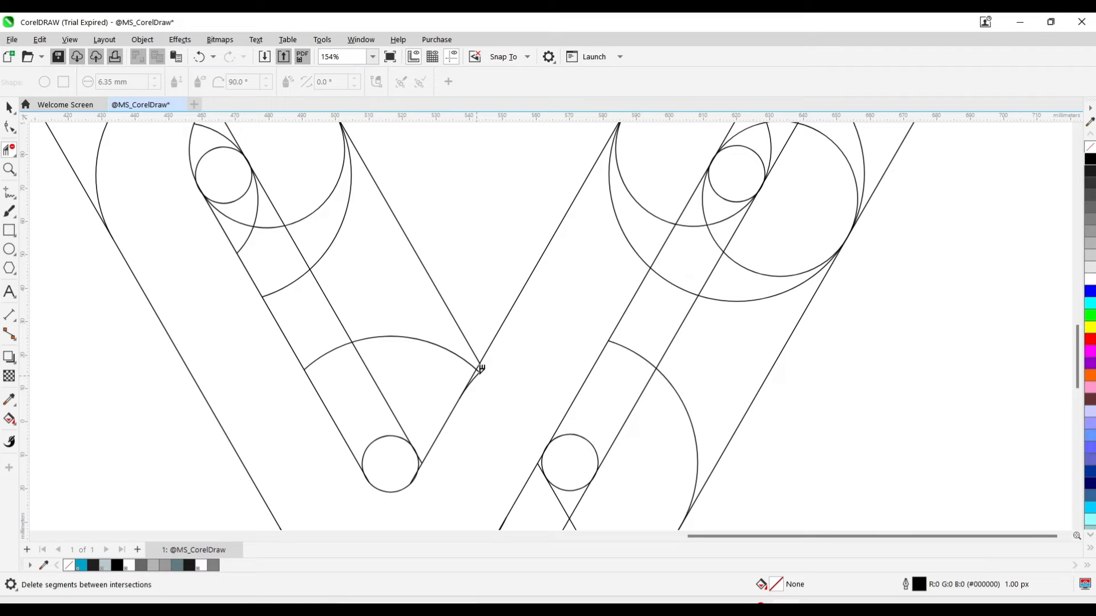
left_click(480, 369)
scroll(494, 375, "down", 1)
scroll(494, 376, "down", 1)
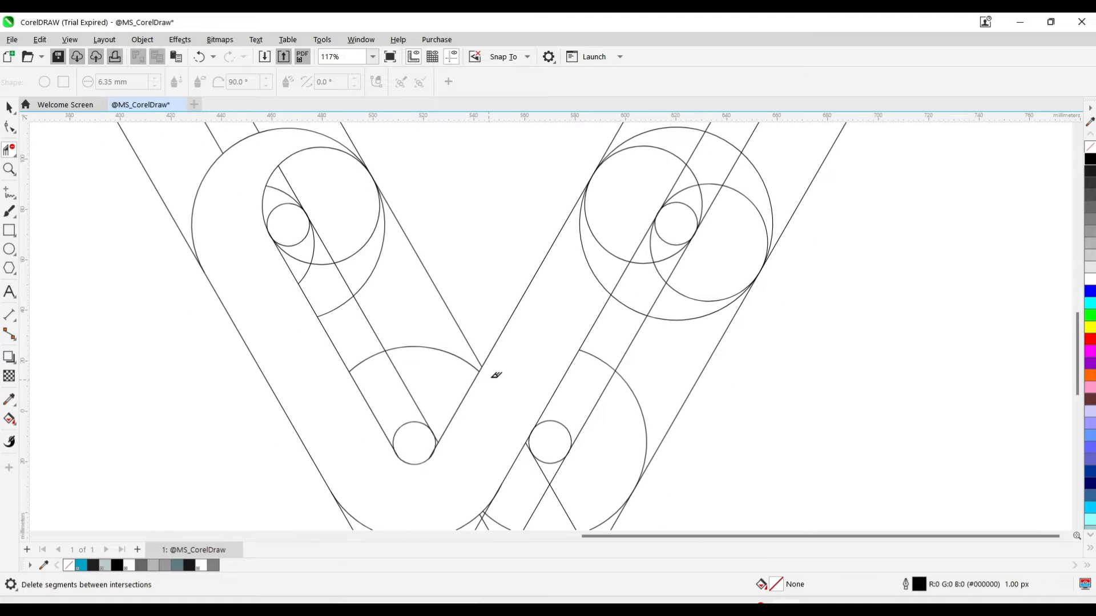
- Delete the circle arcs and line segments crossing the middle arm's upper section and its rounded end
left_click_drag(612, 241, 577, 277)
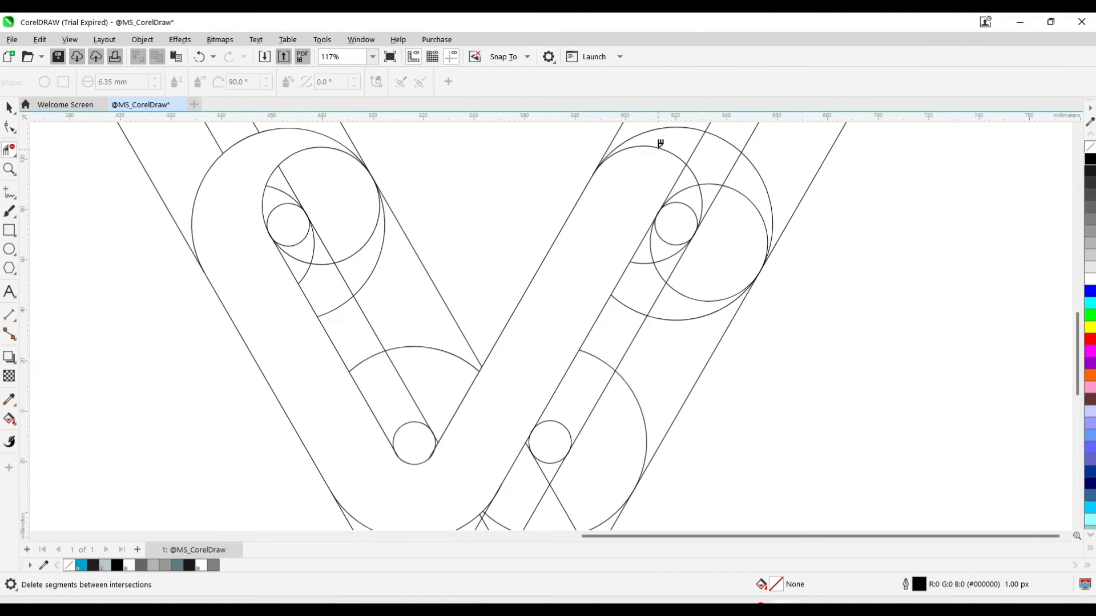
left_click(661, 144)
key("ctrl+z")
left_click(688, 162)
left_click(691, 152)
left_click(730, 171)
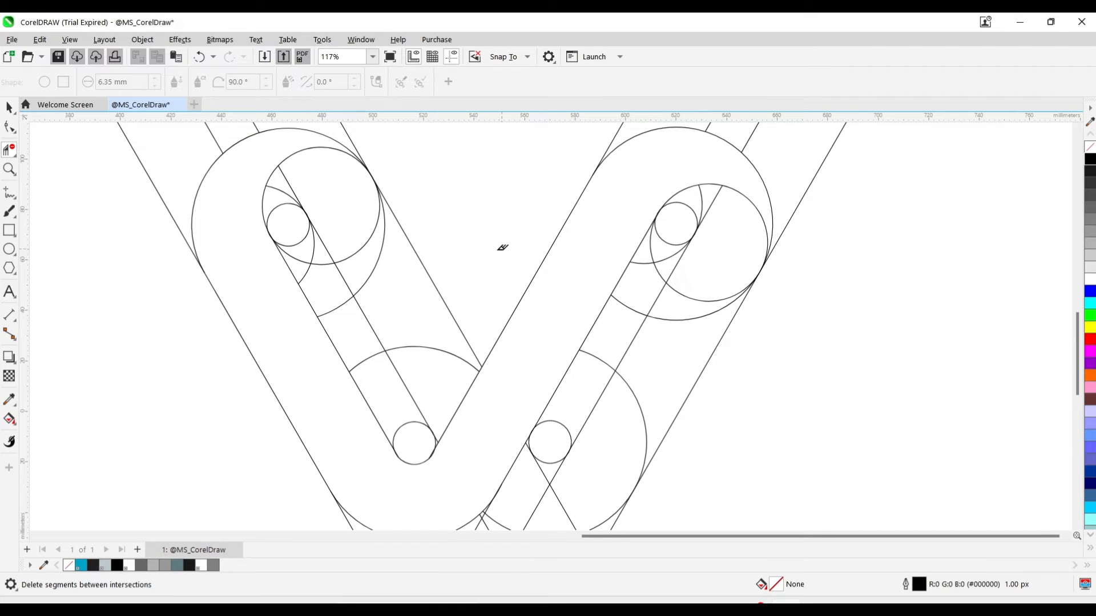
- Delete the remaining circle arcs crossing the inner band of the left arm
scroll(463, 257, "down", 1)
scroll(463, 257, "down", 1)
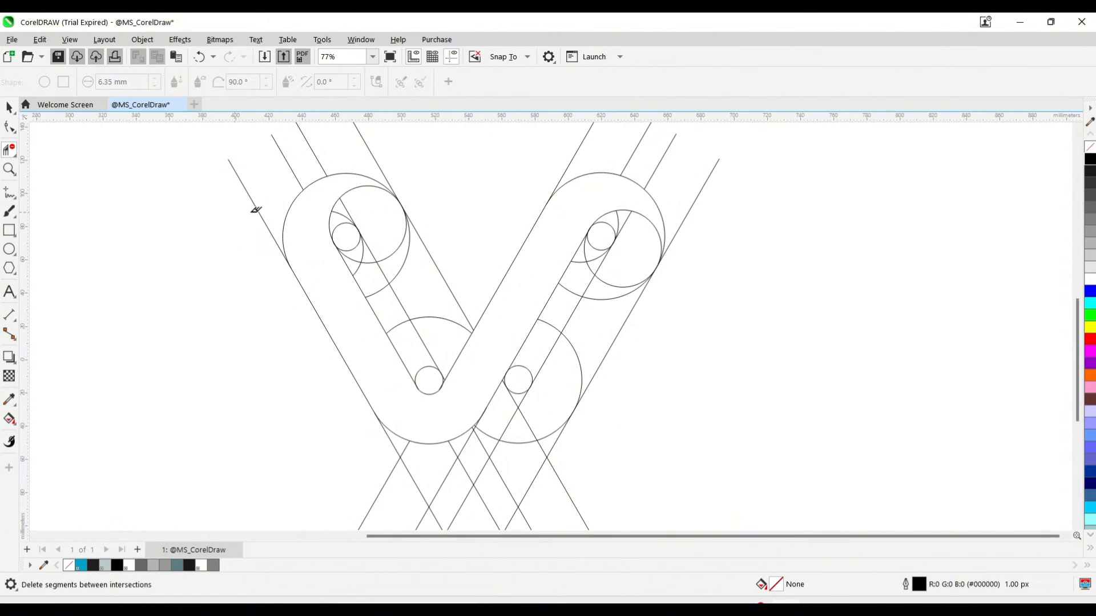
left_click(409, 252)
left_click(434, 315)
- Delete the line and arc segments crossing the right lower bend and the outermost right band
scroll(489, 421, "up", 4)
key("ctrl+z")
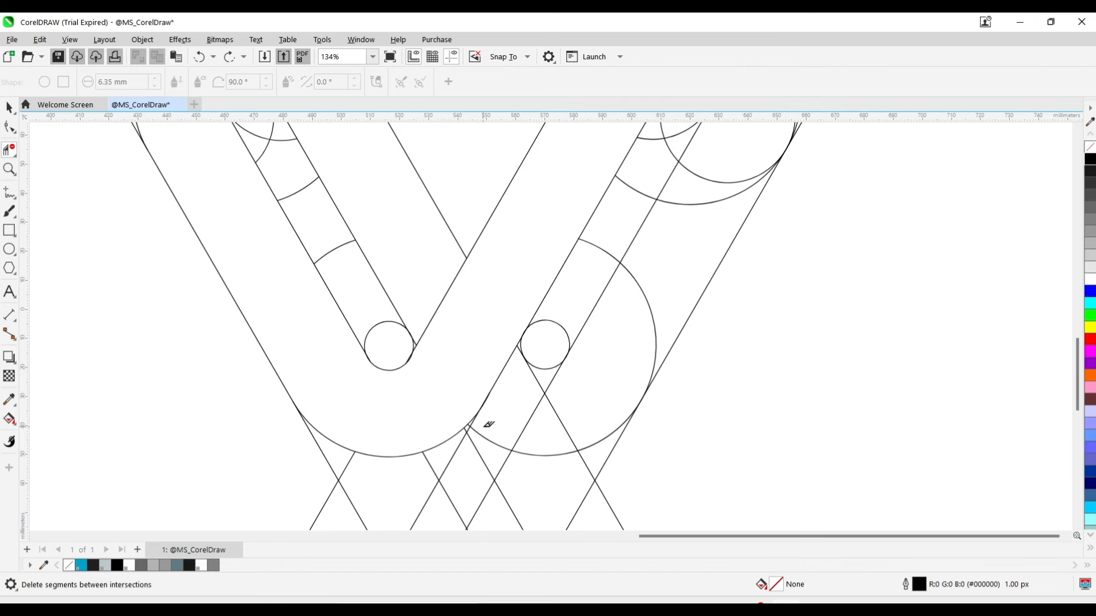
left_click(481, 420)
left_click_drag(569, 403, 570, 402)
scroll(570, 400, "down", 5)
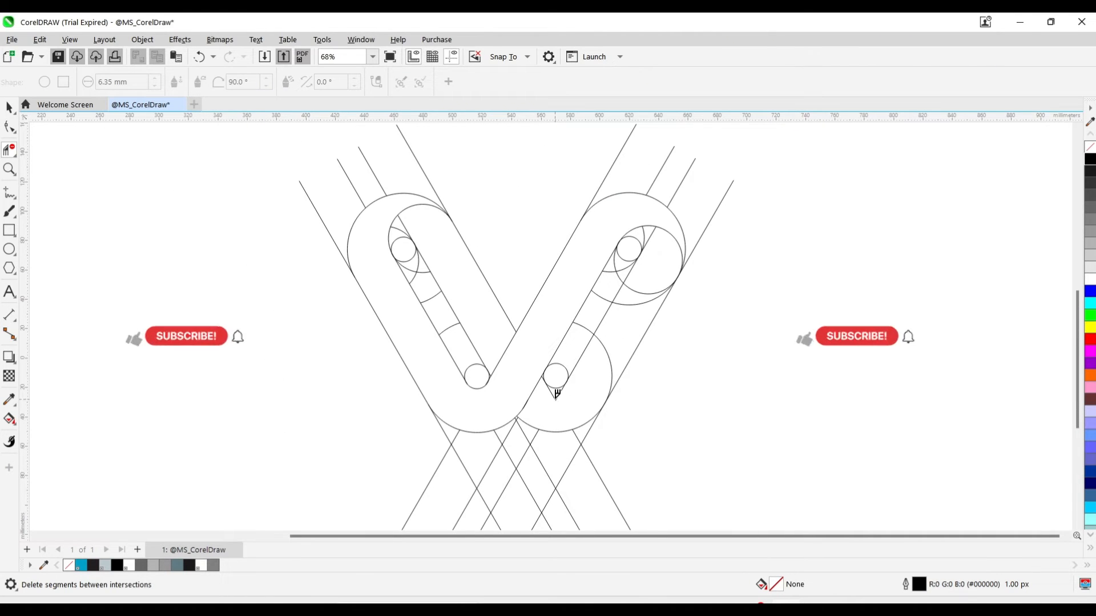
left_click(608, 354)
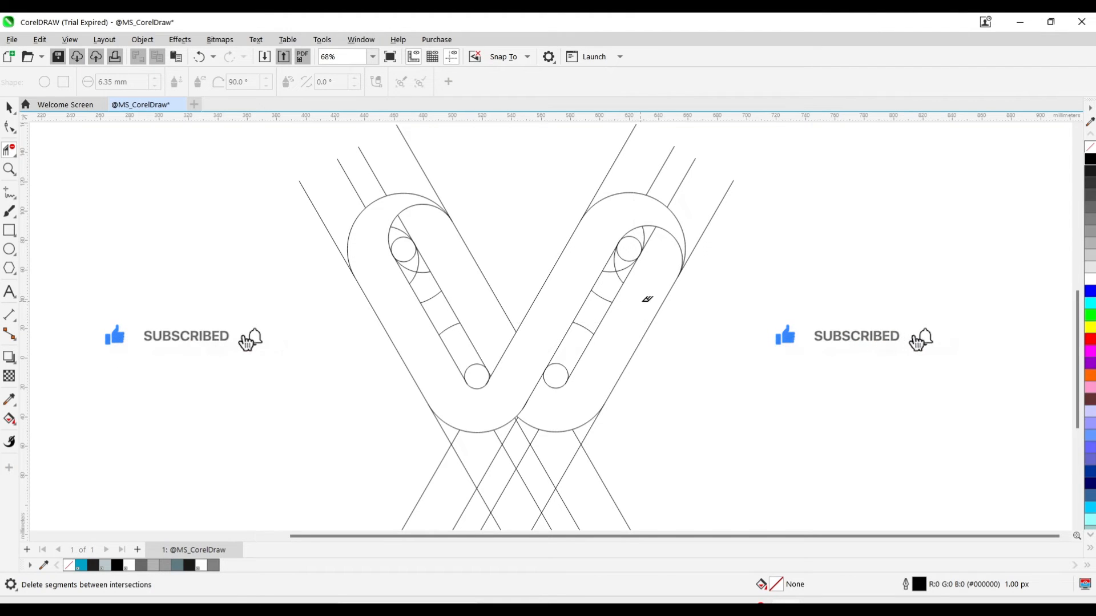
scroll(507, 346, "down", 1)
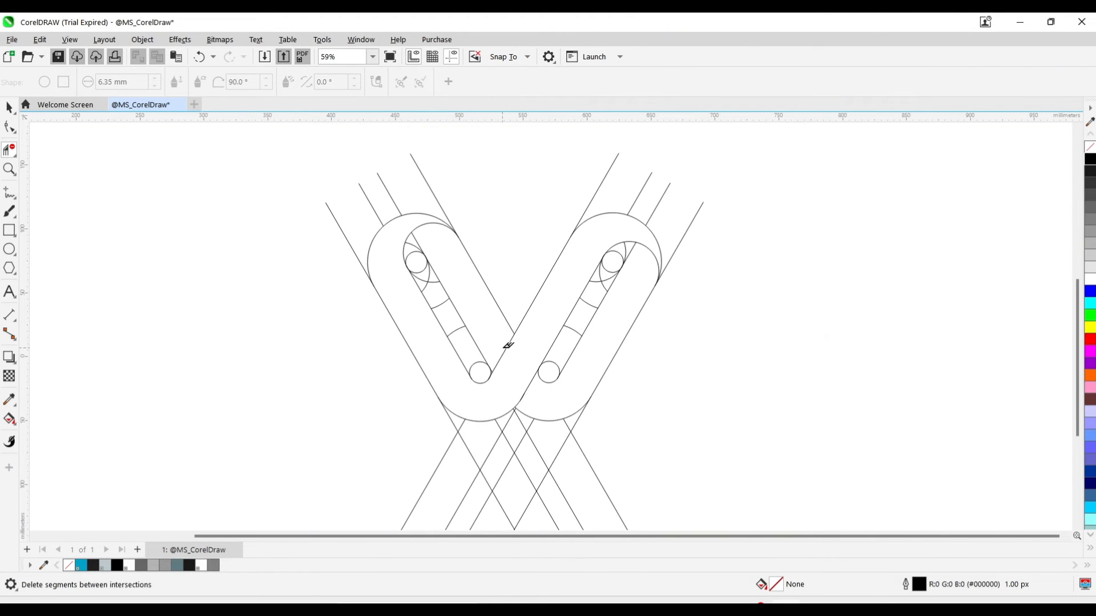
- Examine the curves meeting at the junction between the two lower bends
scroll(426, 336, "up", 2)
key("space")
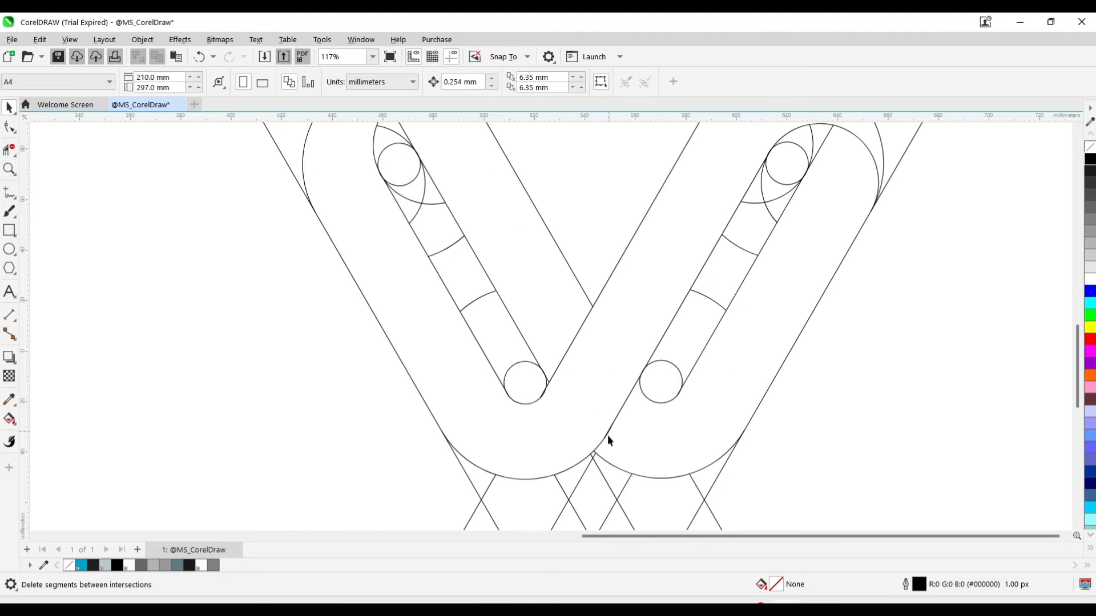
left_click(604, 434)
left_click(621, 429)
left_click(609, 428)
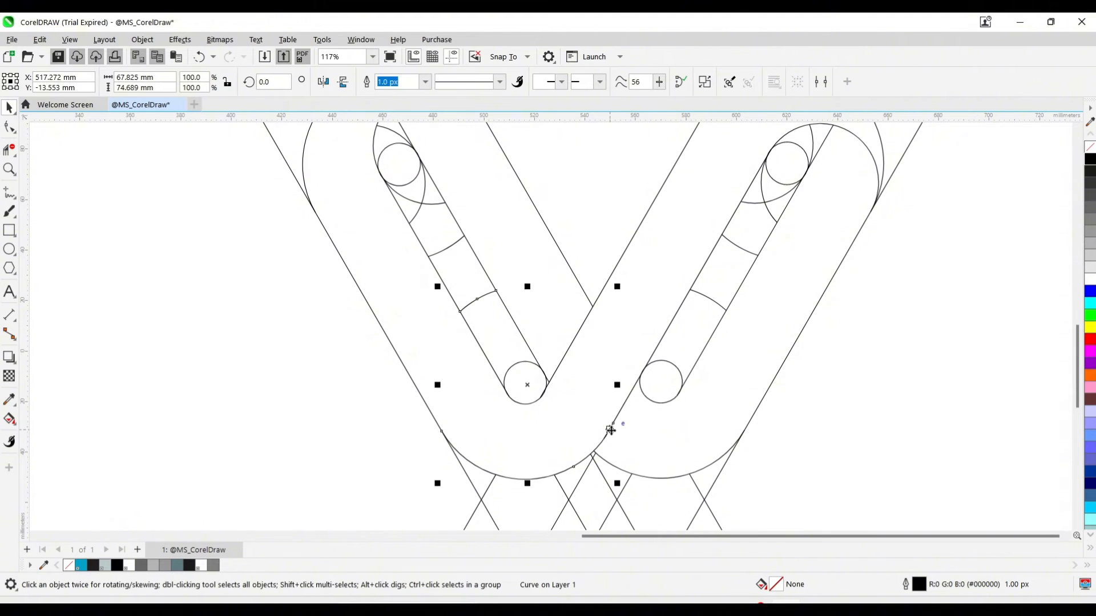
left_click(608, 429)
left_click(608, 429)
scroll(609, 432, "down", 2)
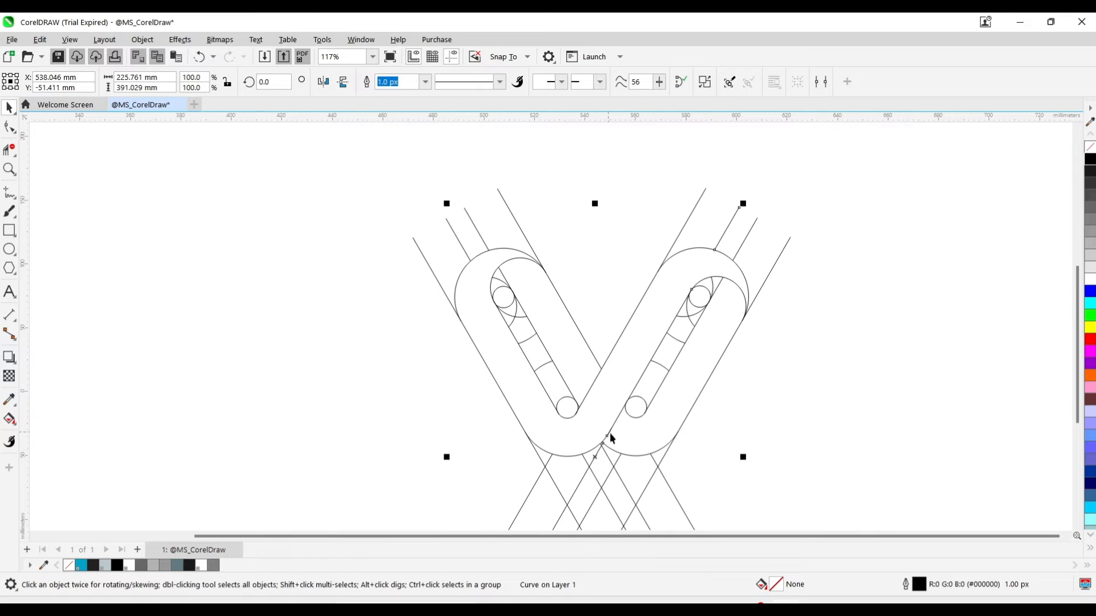
scroll(649, 434, "up", 1)
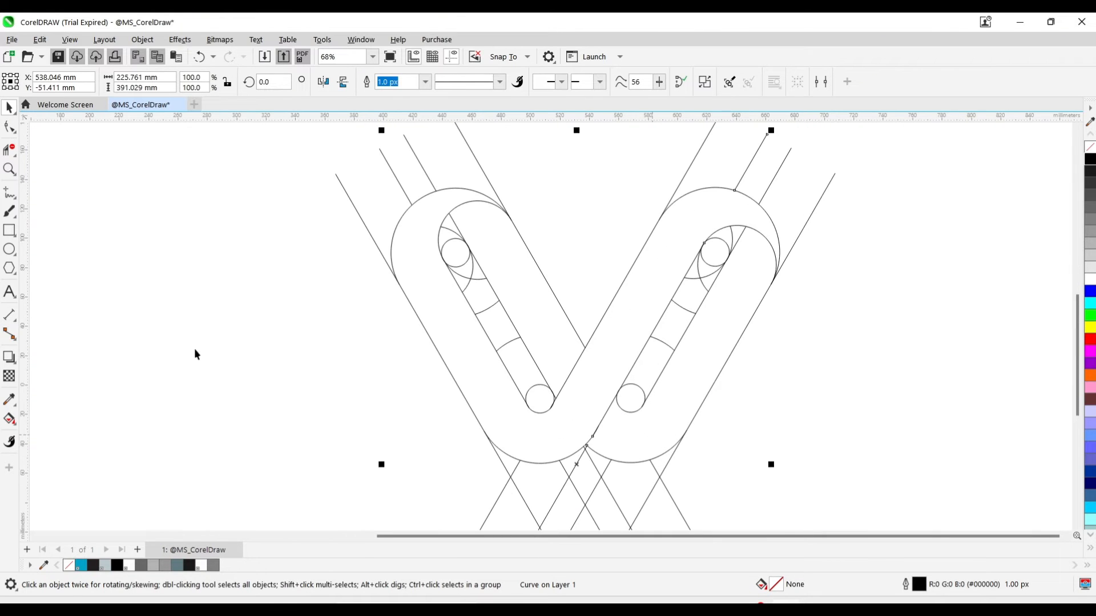
left_click(37, 355)
- Use Smart Fill to fill the main V band and the two inner bands with PANTONE 4155 C and a 0.67 px outline
left_click(12, 421)
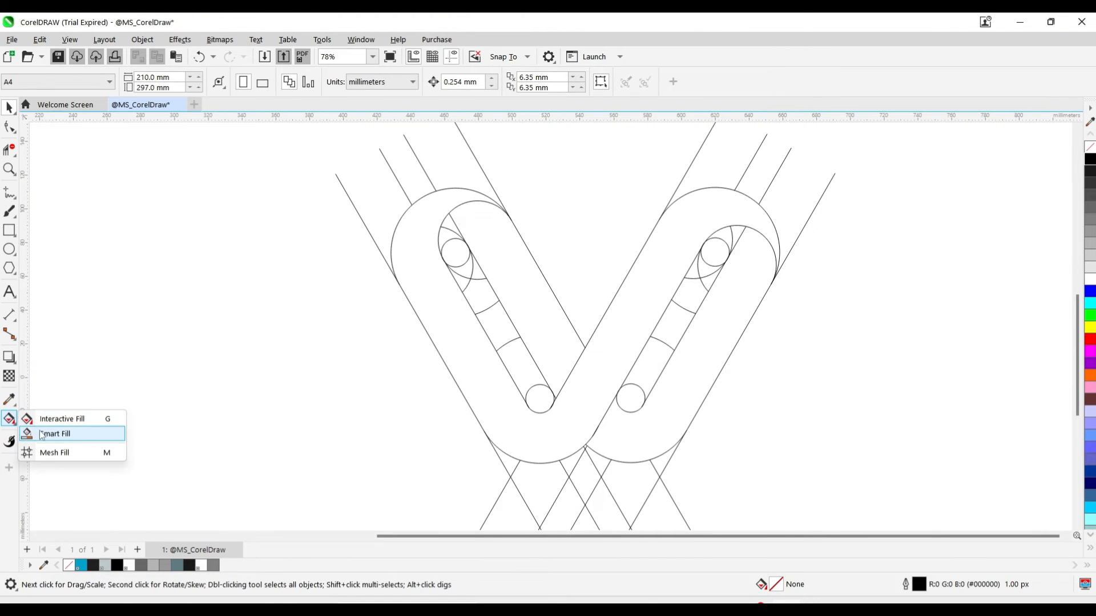
left_click(51, 433)
left_click(441, 325)
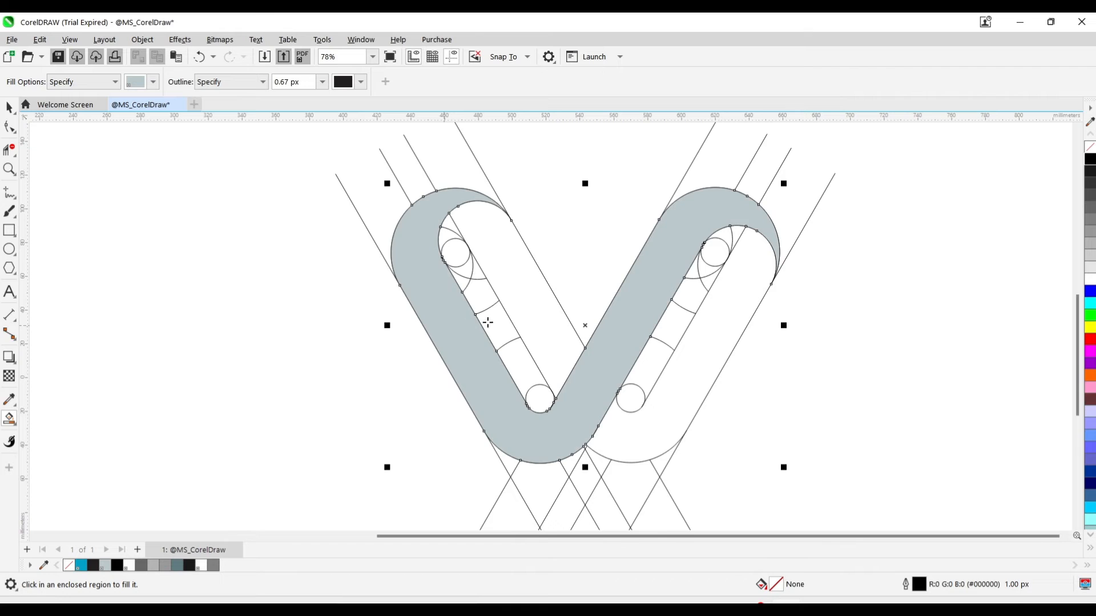
left_click(538, 309)
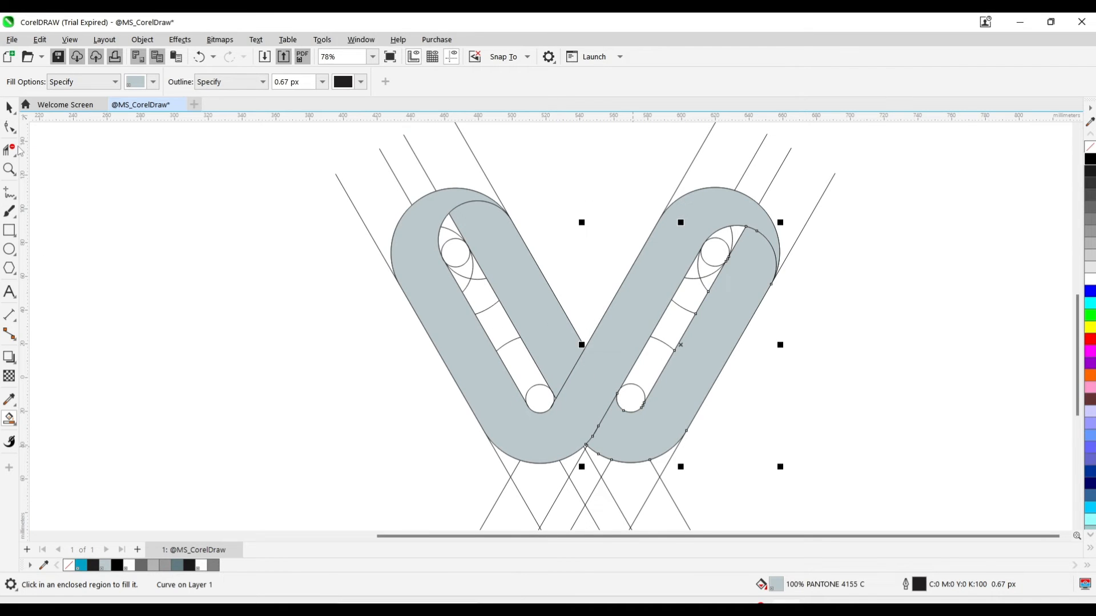
- Select the three filled shapes and move them about 373 mm right and 15 mm up, clear of the construction lines
left_click(8, 106)
scroll(291, 301, "down", 2)
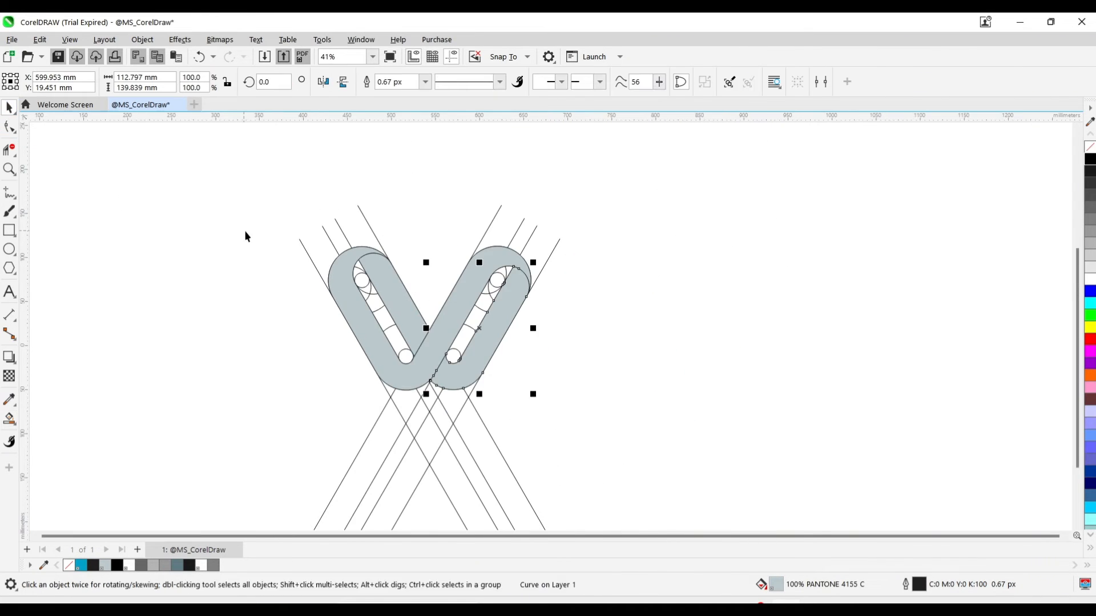
left_click_drag(252, 239, 538, 351)
key("Delete")
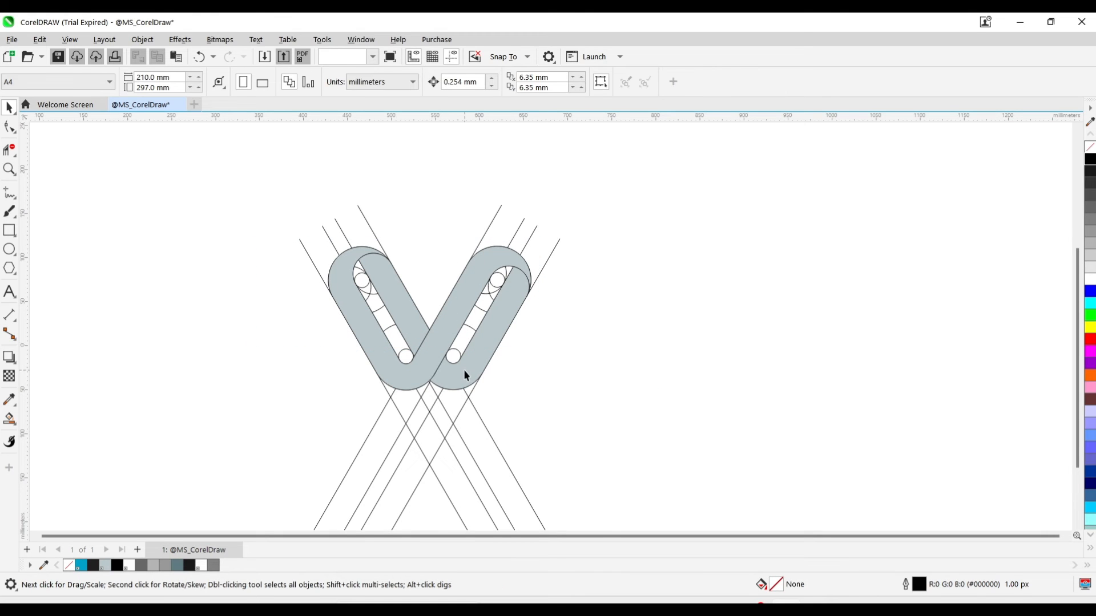
left_click(465, 375)
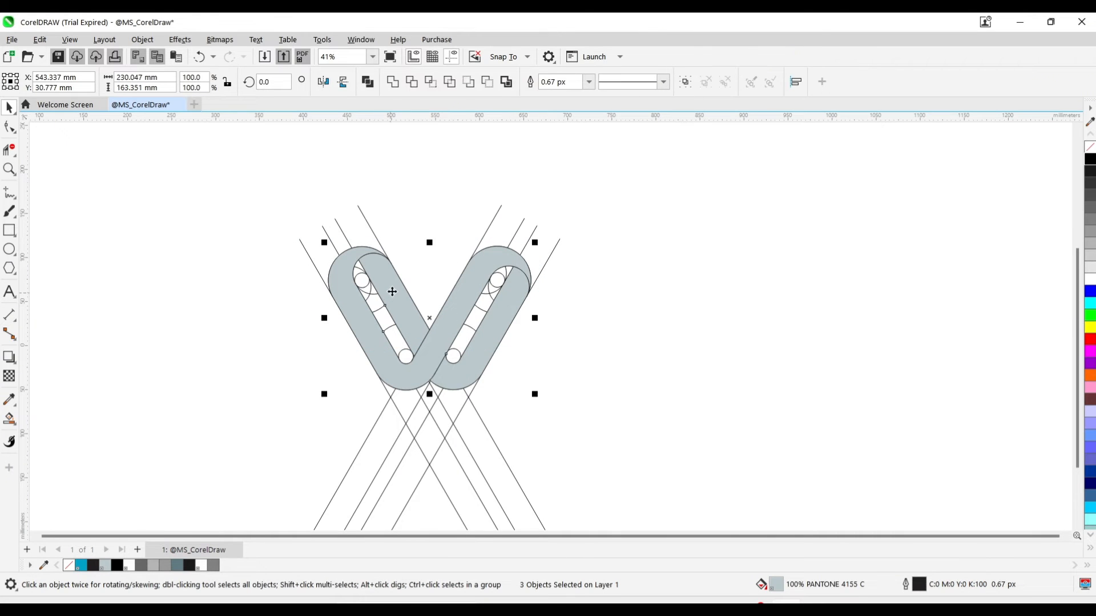
left_click_drag(392, 292, 724, 291)
- Delete all the leftover construction lines and circles beside the filled logo
scroll(328, 265, "down", 2)
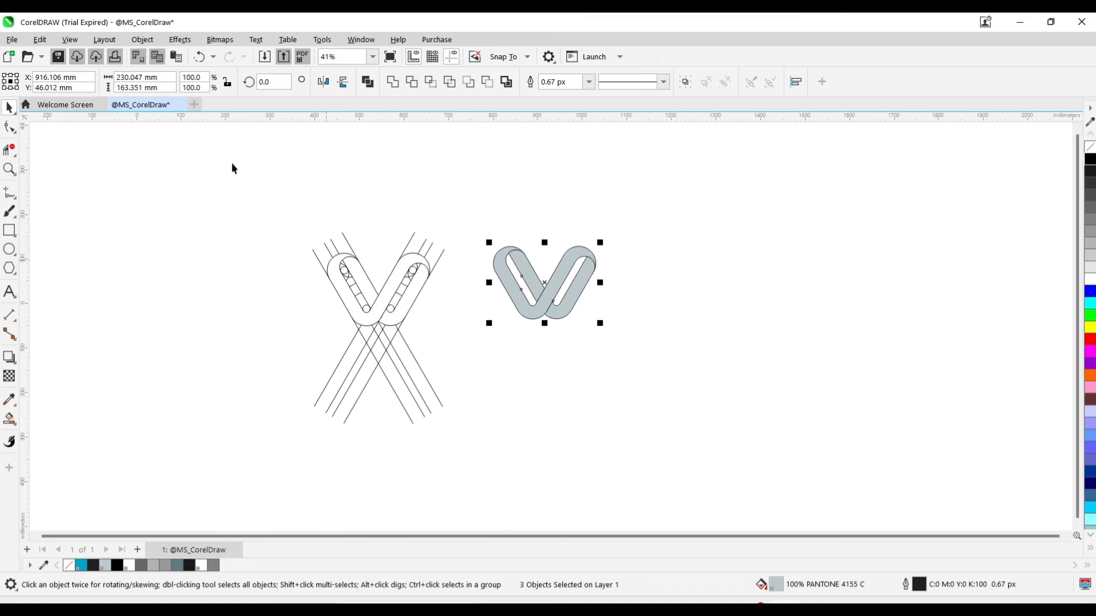
left_click_drag(233, 168, 487, 439)
key("Delete")
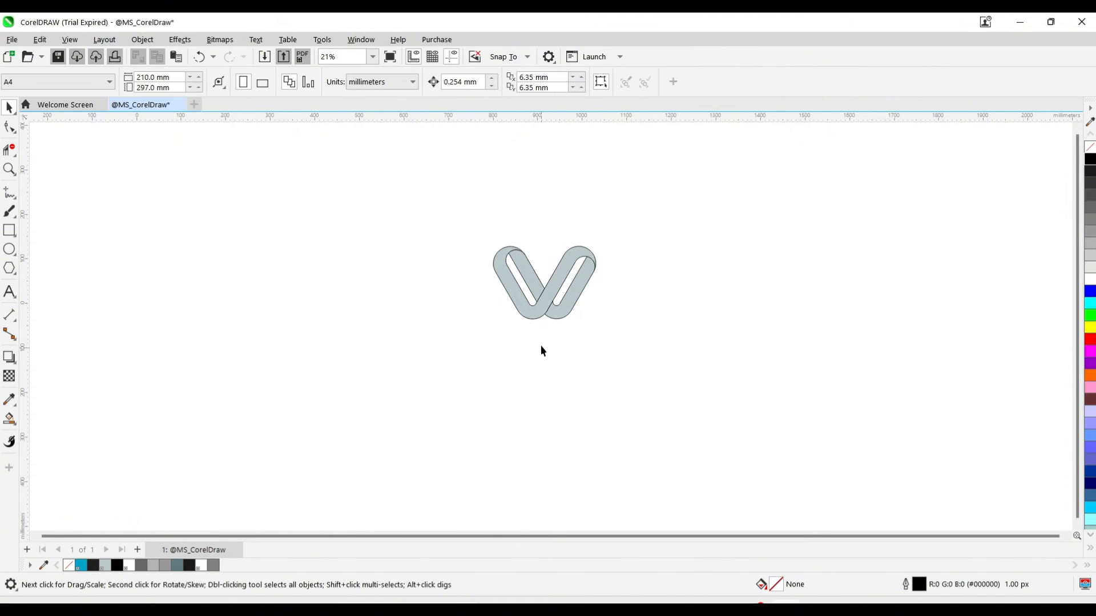
- Apply a near-vertical fountain fill to the main V band, from PANTONE 4155 C at the lower bend to white at the top
scroll(547, 286, "up", 3)
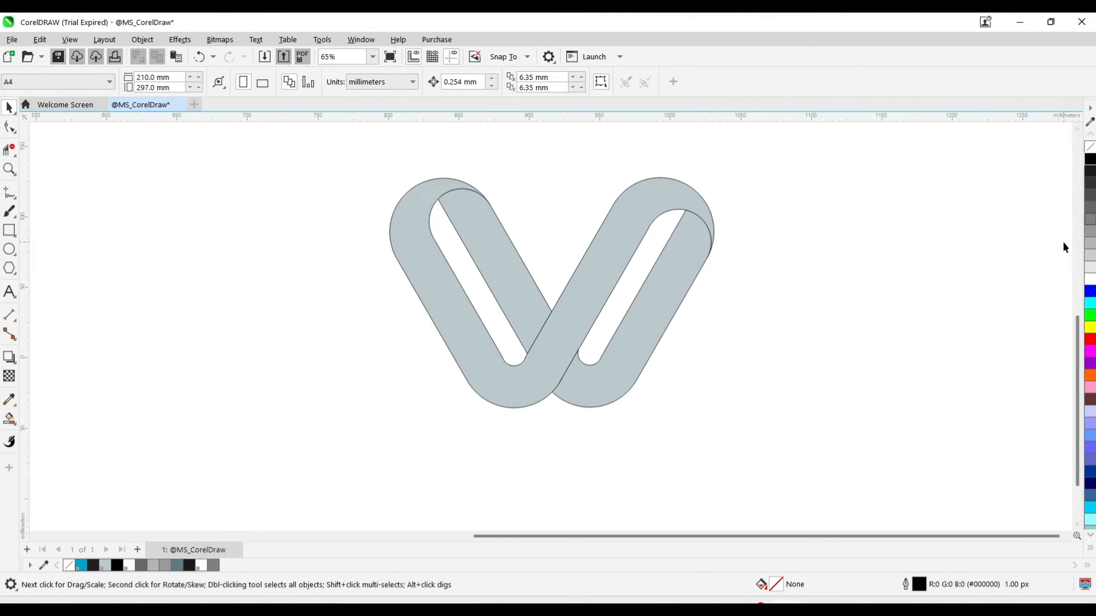
scroll(1078, 340, "up", 2)
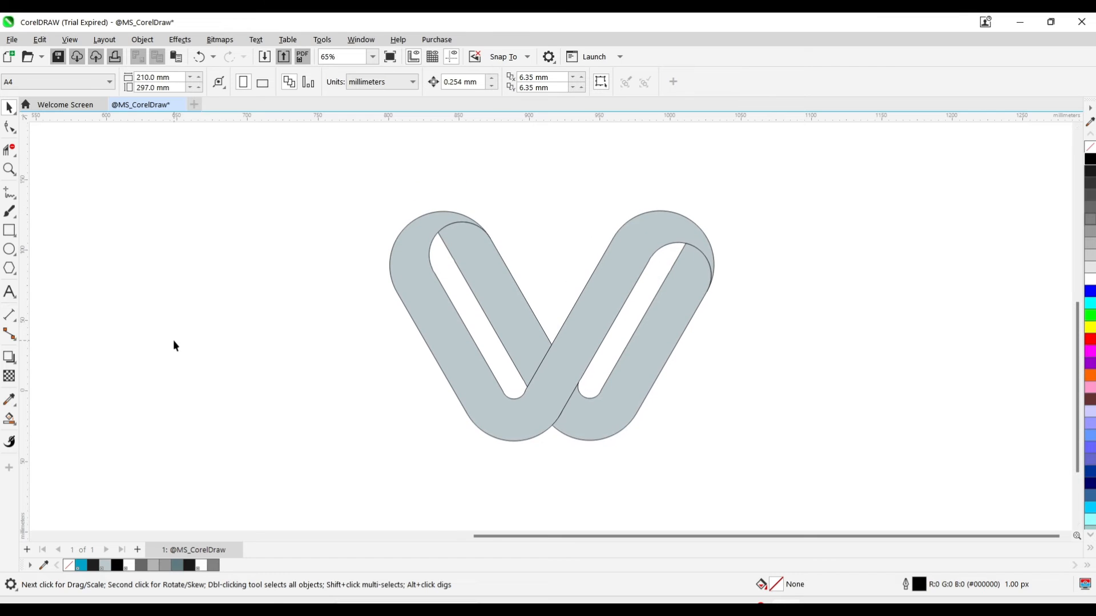
left_click(484, 317)
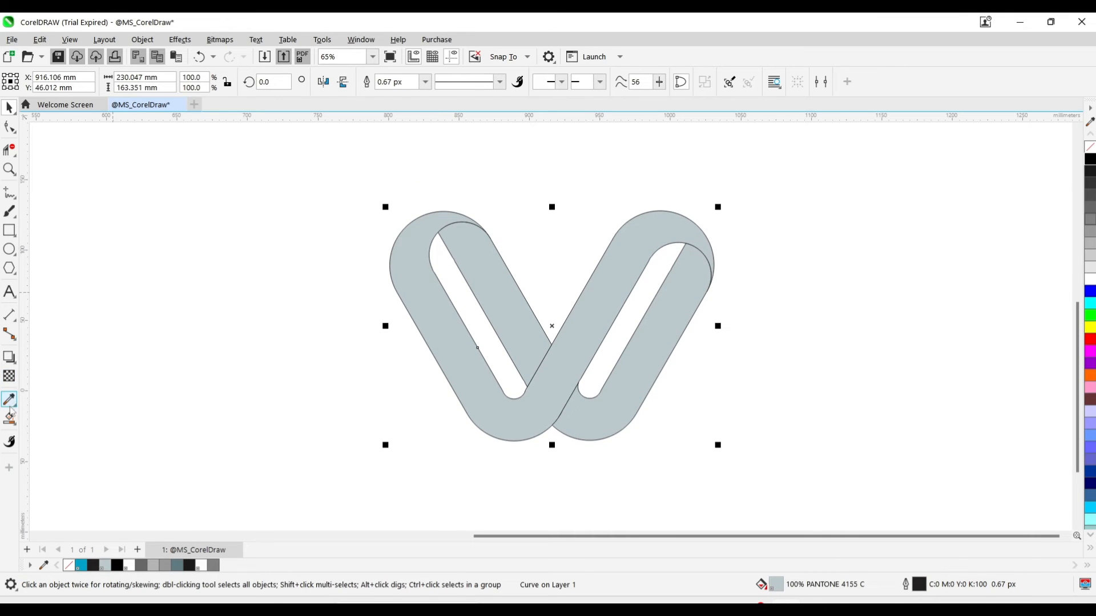
left_click(16, 425)
left_click(44, 421)
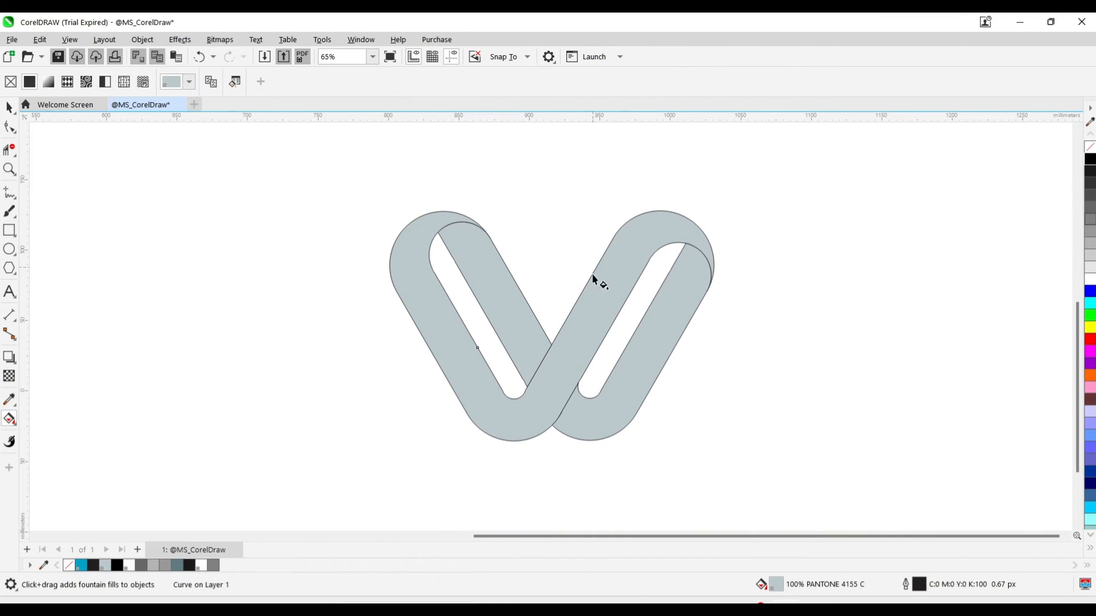
left_click_drag(515, 431, 518, 214)
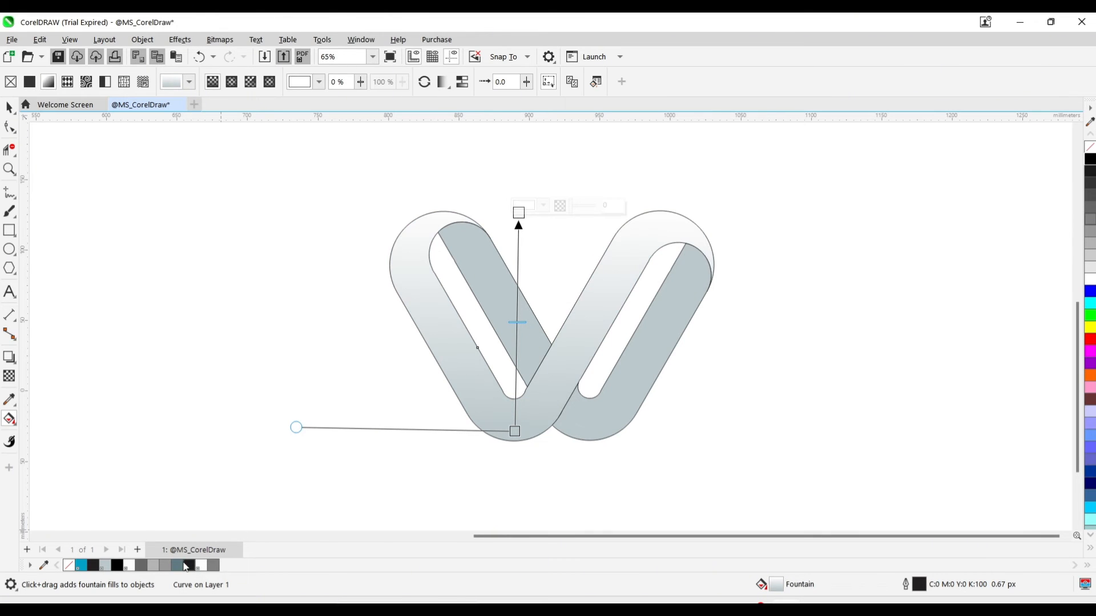
- Recolour the main V band's gradient from very dark teal at the bottom to blue at the top, extending its lower end to the band's edge
left_click(85, 565)
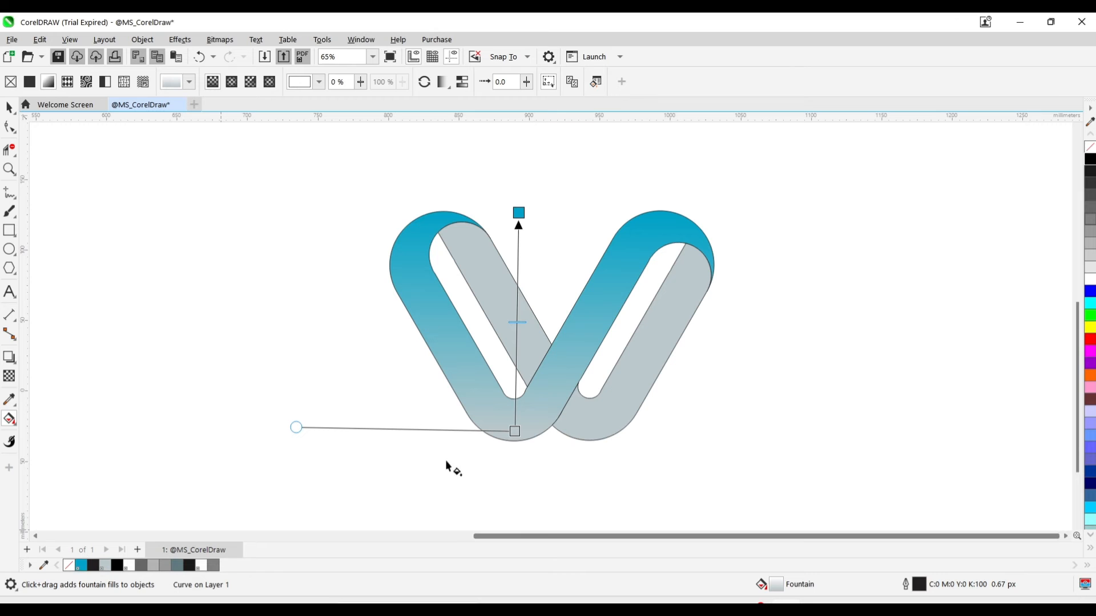
left_click_drag(515, 431, 513, 440)
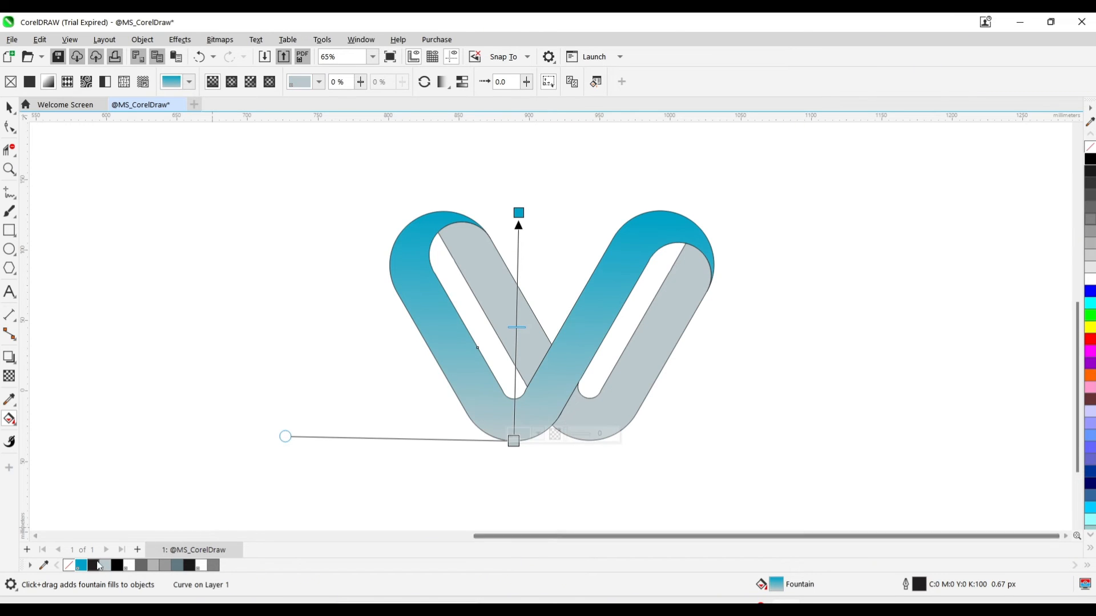
left_click(84, 565)
left_click(514, 440)
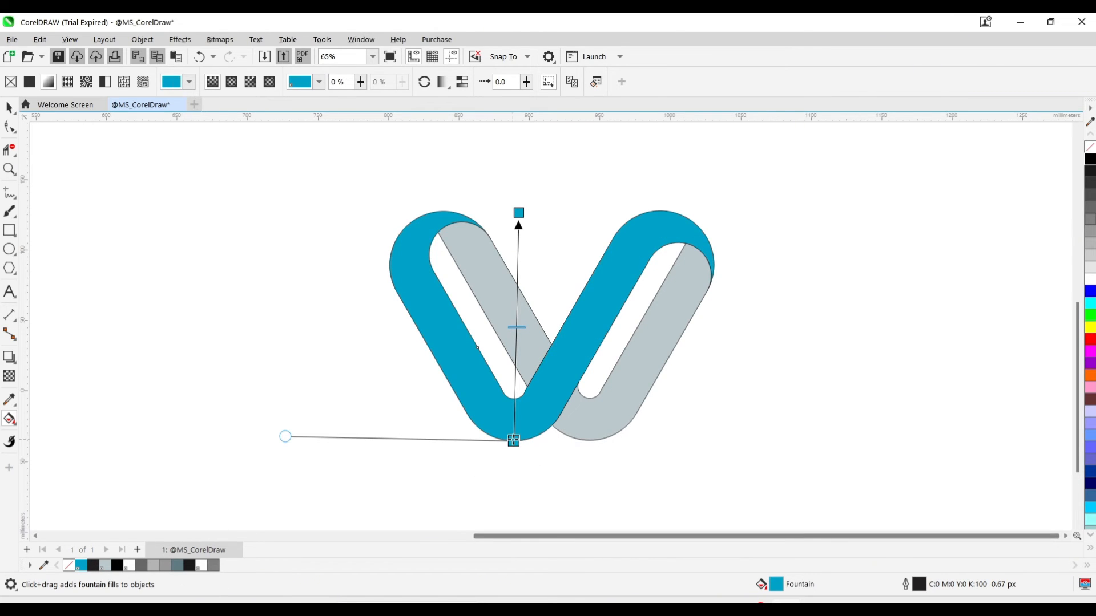
left_click(540, 434)
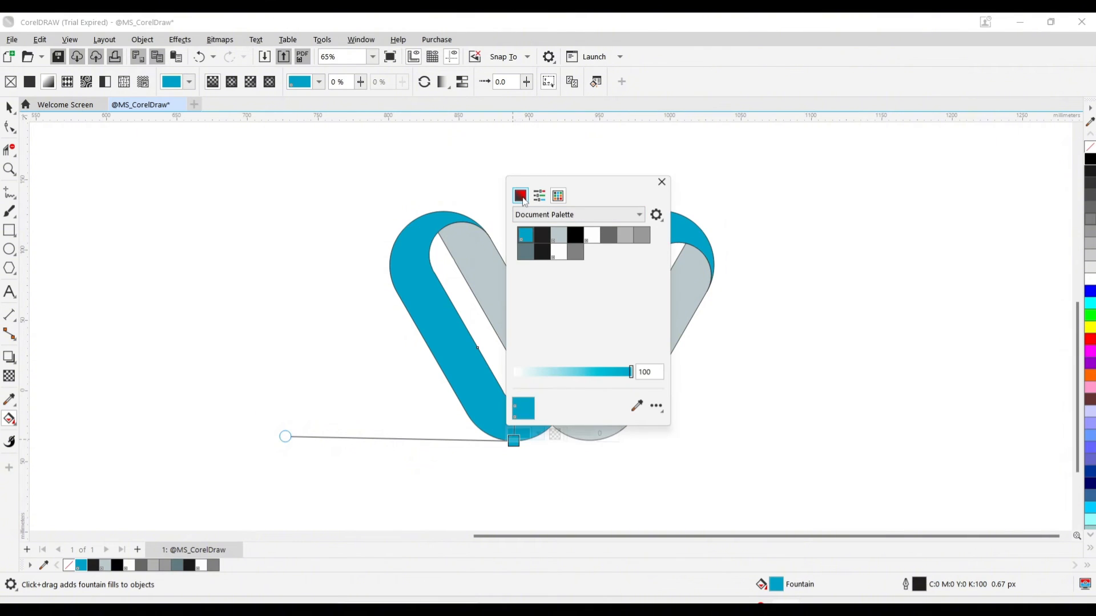
left_click(520, 196)
left_click(599, 295)
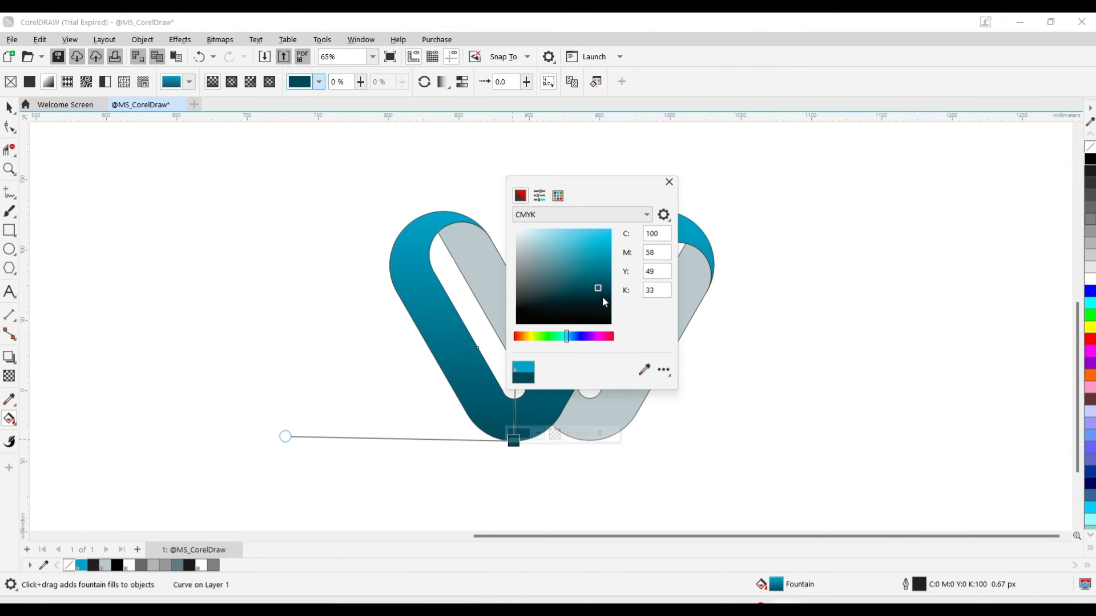
left_click(602, 296)
left_click(669, 182)
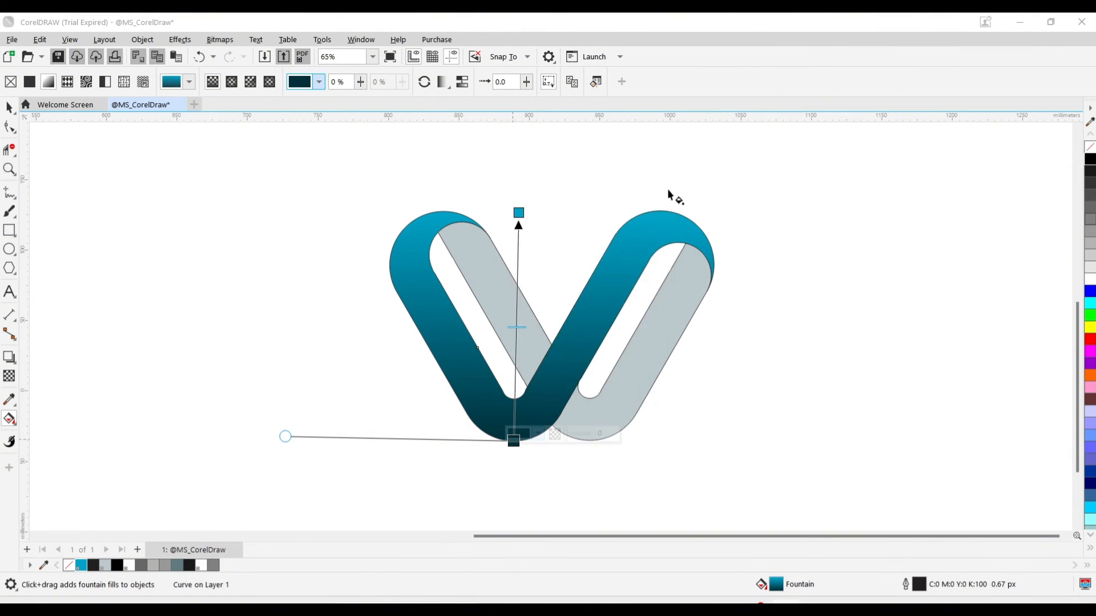
- Change the top colour of the main V band's gradient to a lighter, brighter cyan
left_click(520, 214)
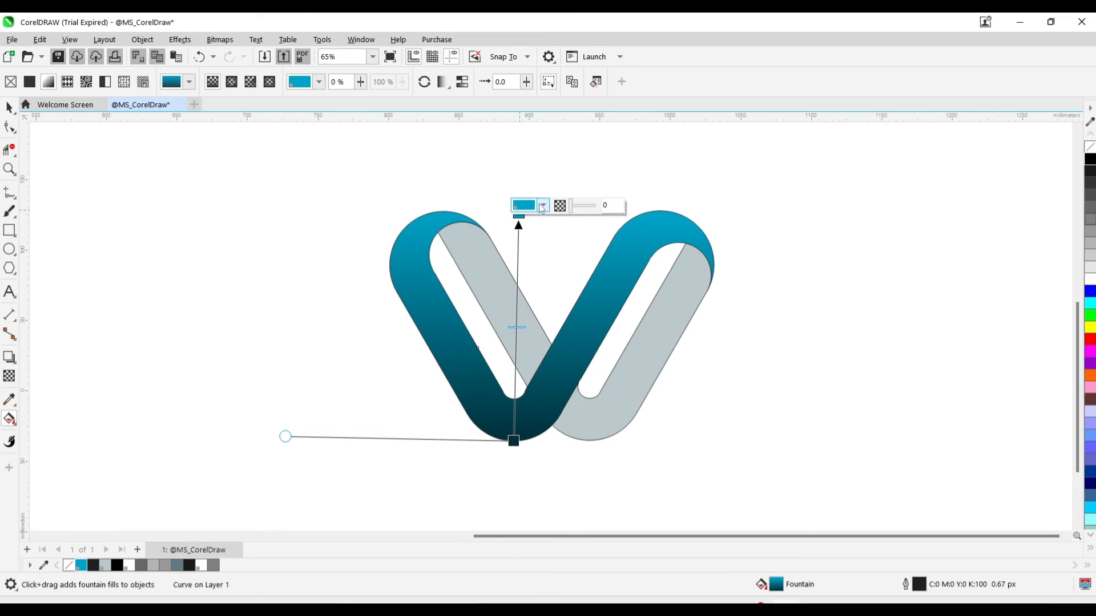
left_click(543, 205)
left_click(543, 204)
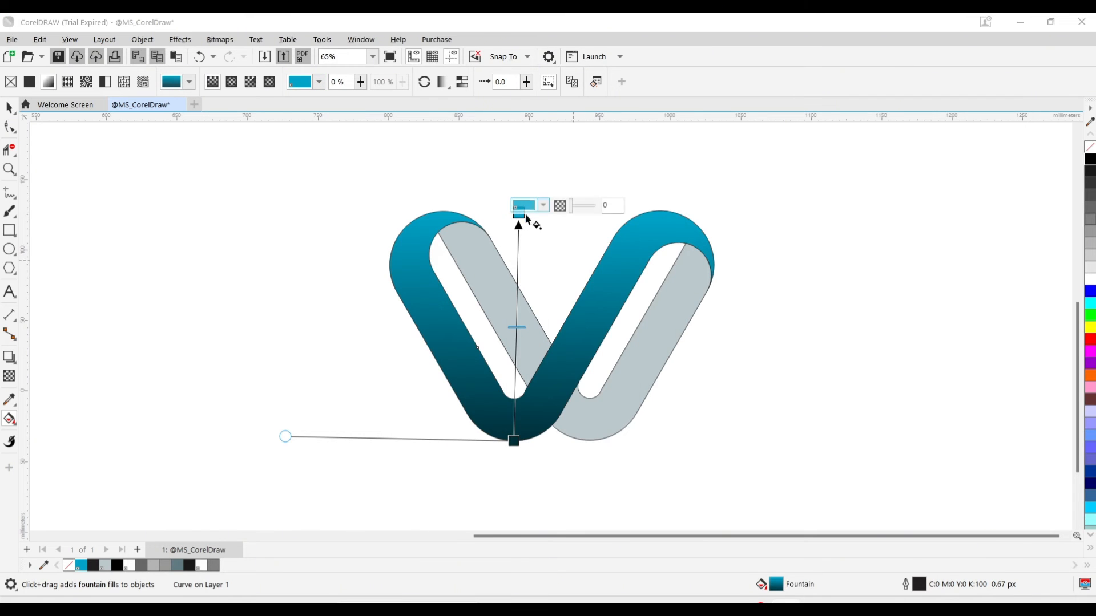
left_click(543, 206)
left_click(526, 232)
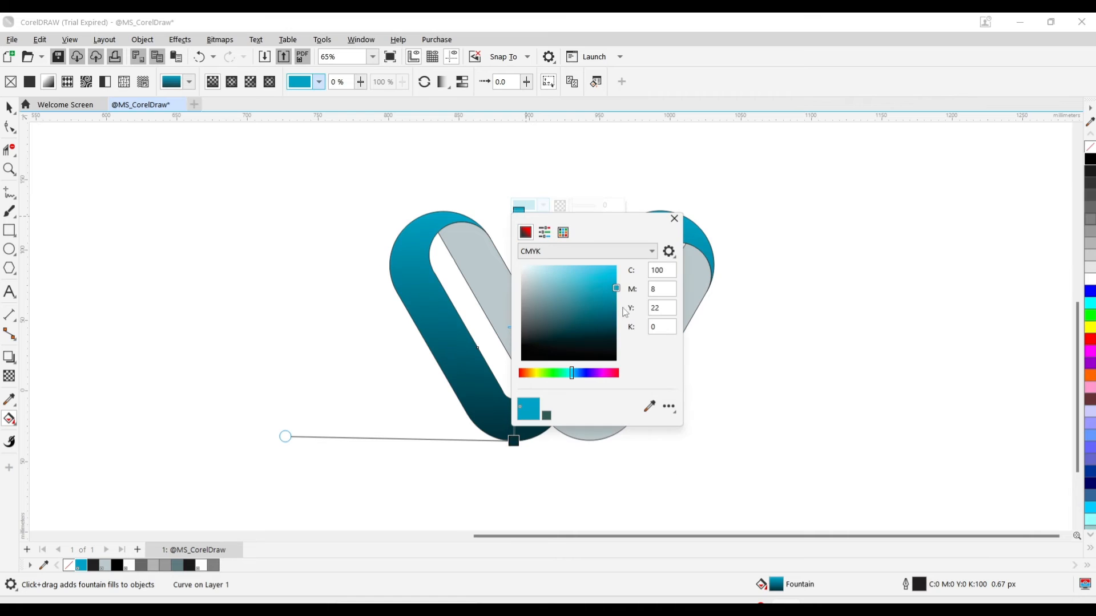
left_click_drag(582, 279, 593, 280)
left_click(674, 218)
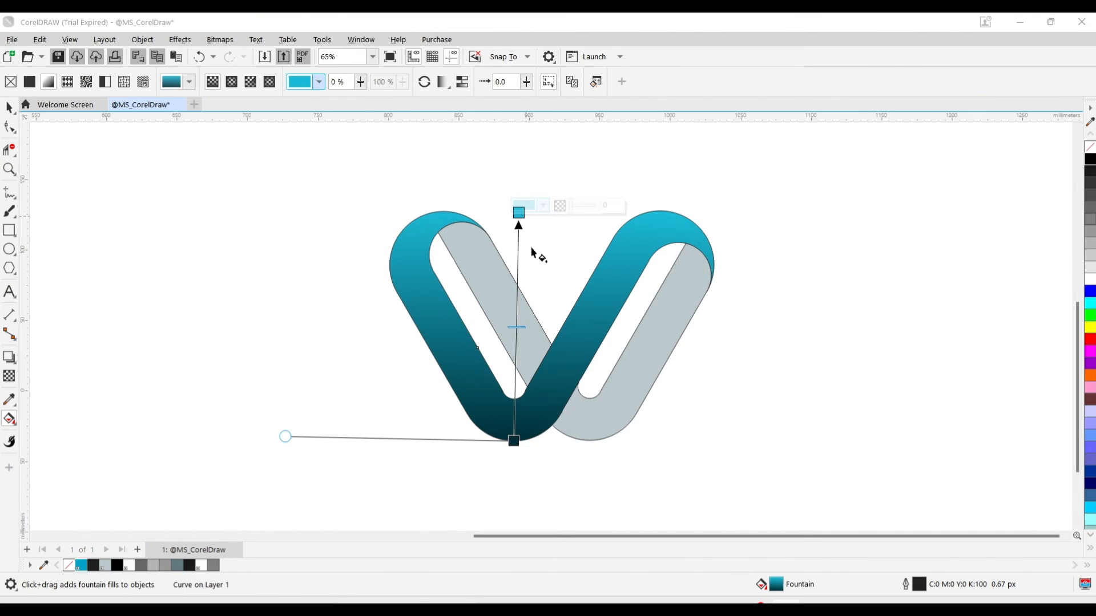
- Add a medium teal colour node at 56% along the main V band's gradient
double_click(517, 312)
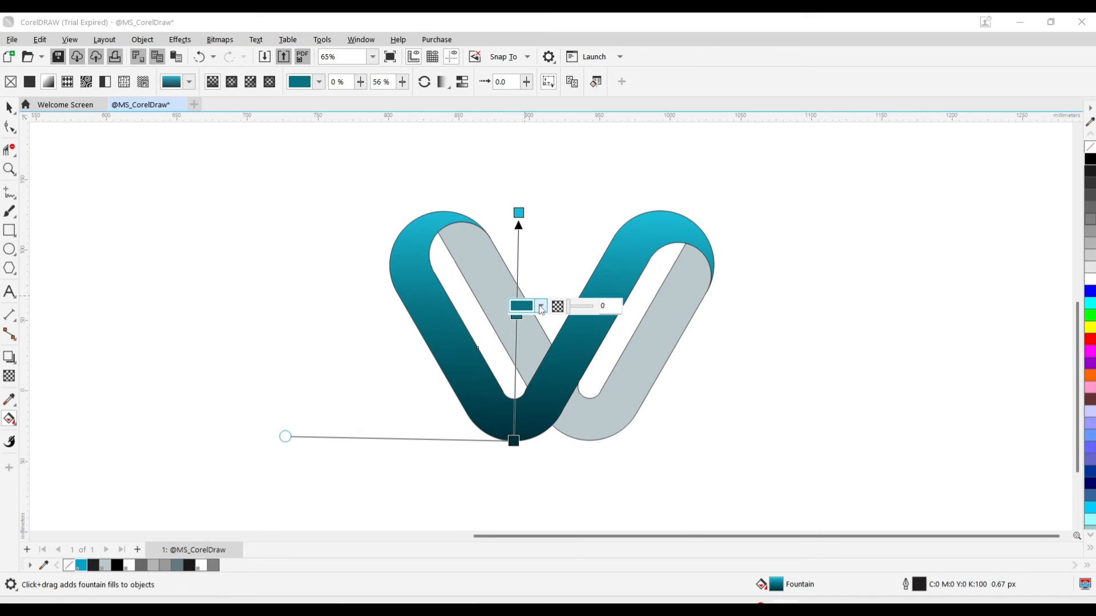
left_click(541, 306)
left_click(587, 396)
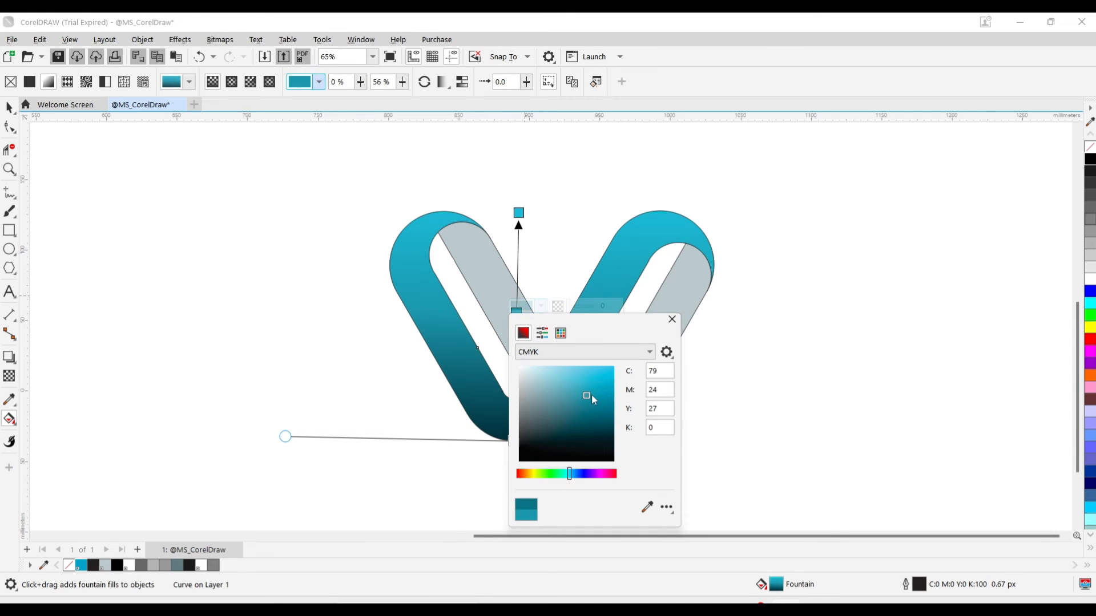
left_click(672, 319)
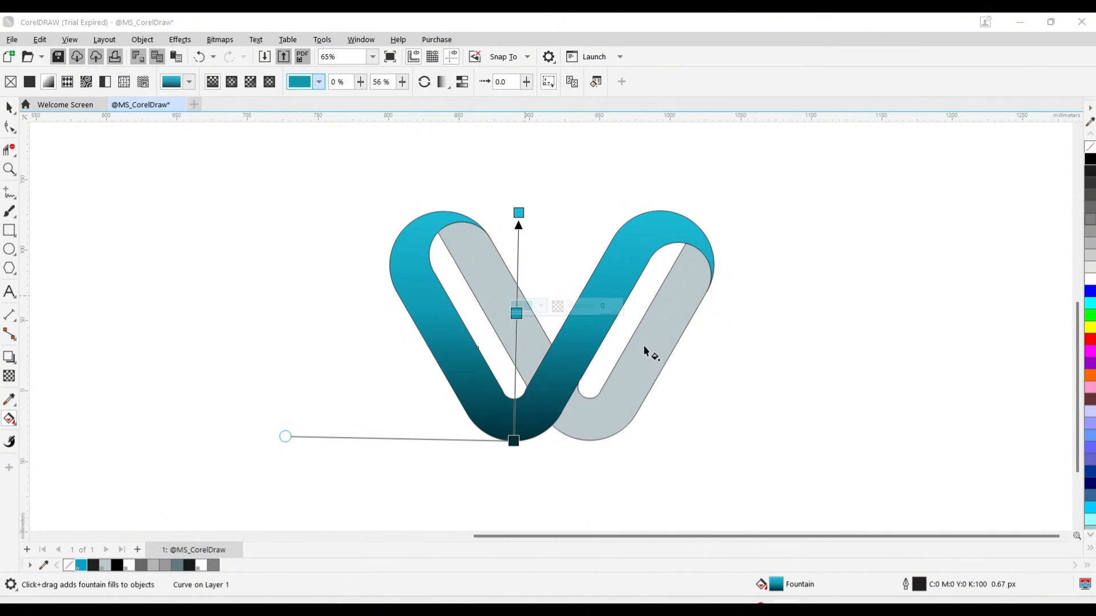
- Apply a fountain fill along the right inner band, dark grey at both ends with a light grey node at 46%
left_click(592, 402)
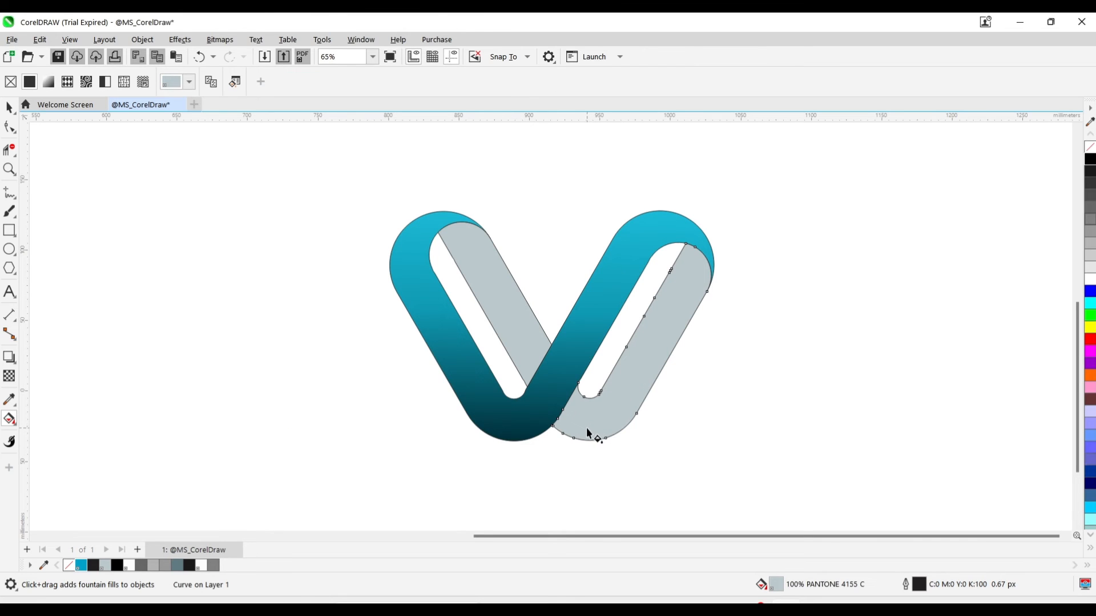
left_click_drag(593, 435, 694, 258)
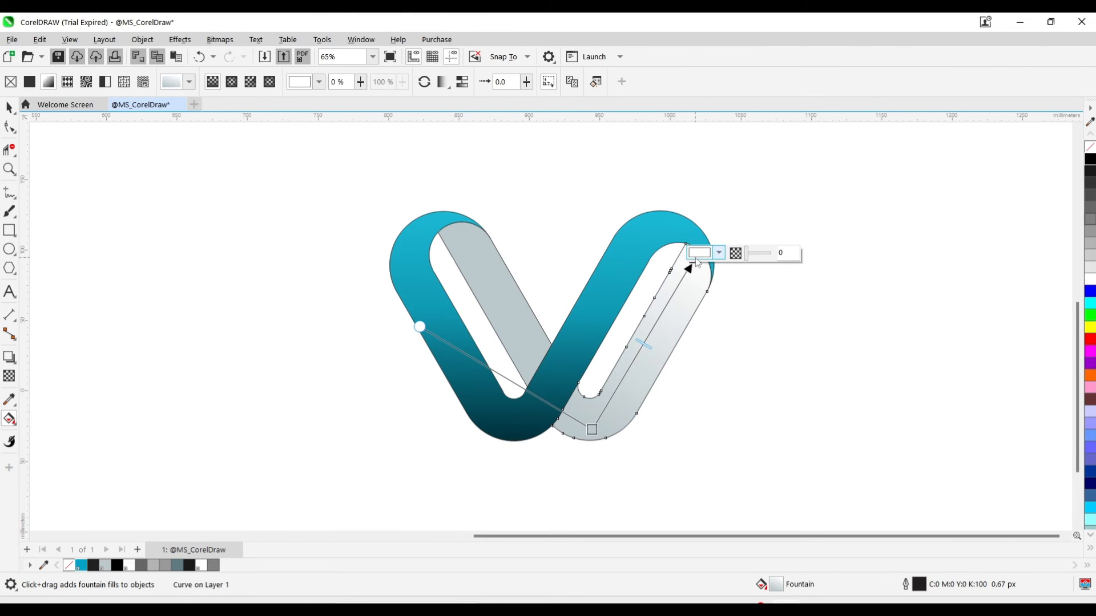
left_click(1090, 208)
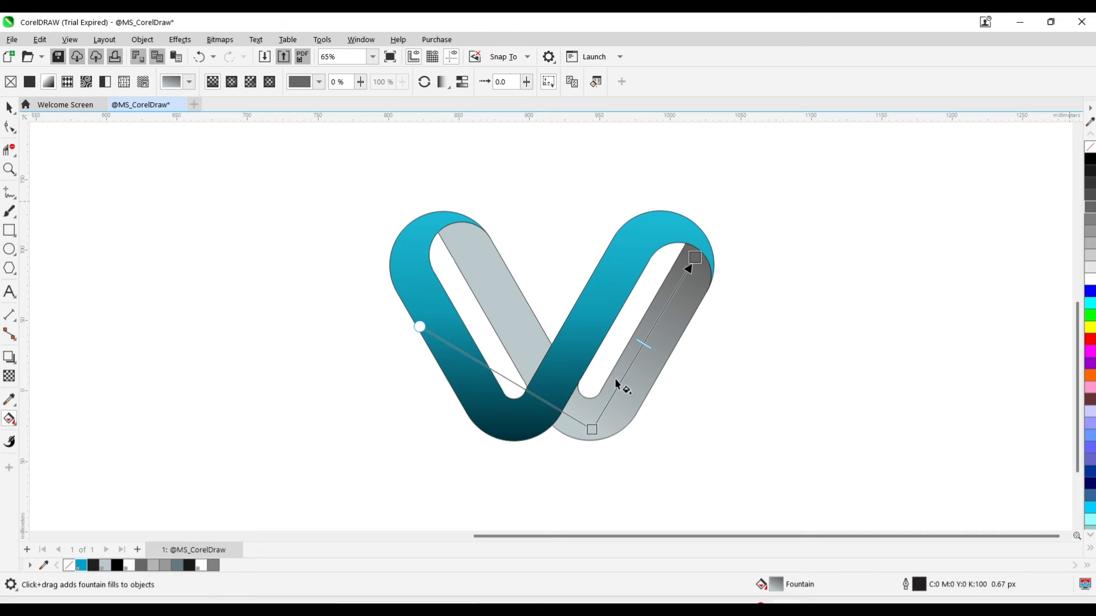
left_click(592, 430)
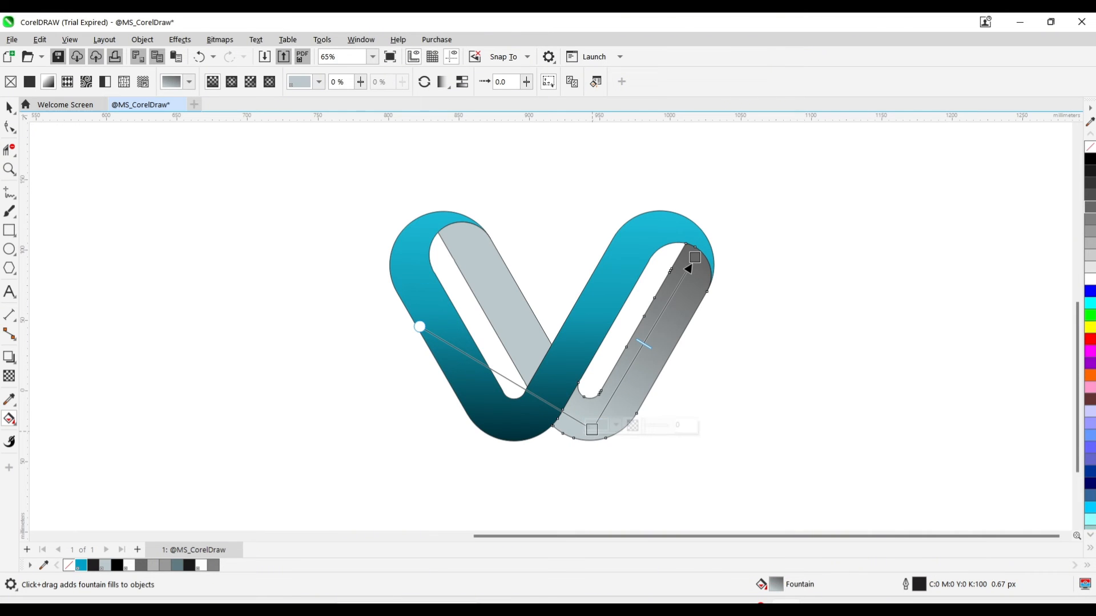
left_click(1089, 210)
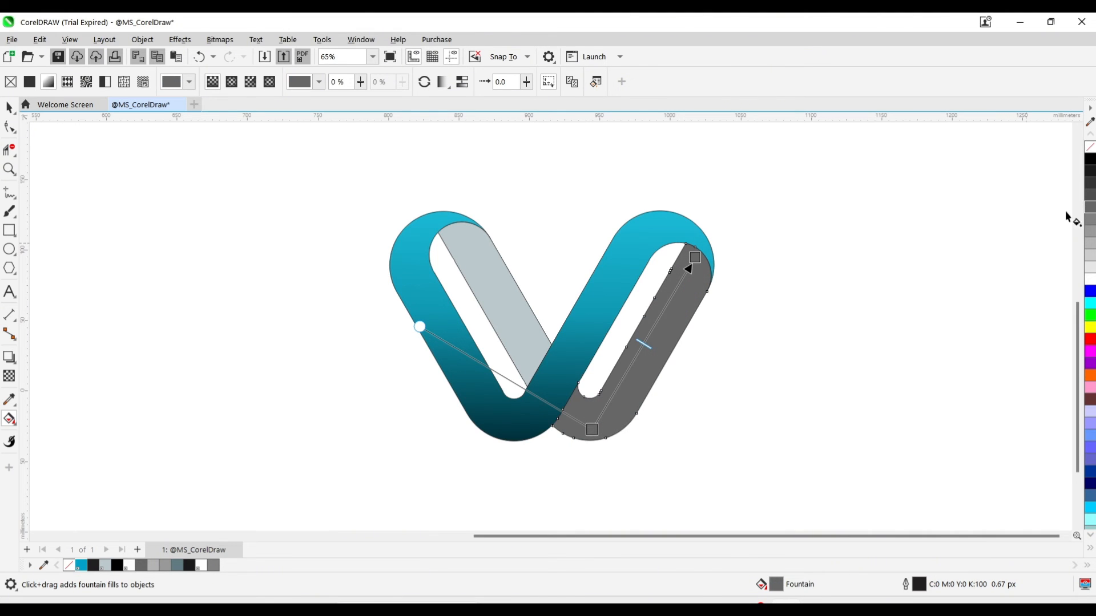
double_click(640, 351)
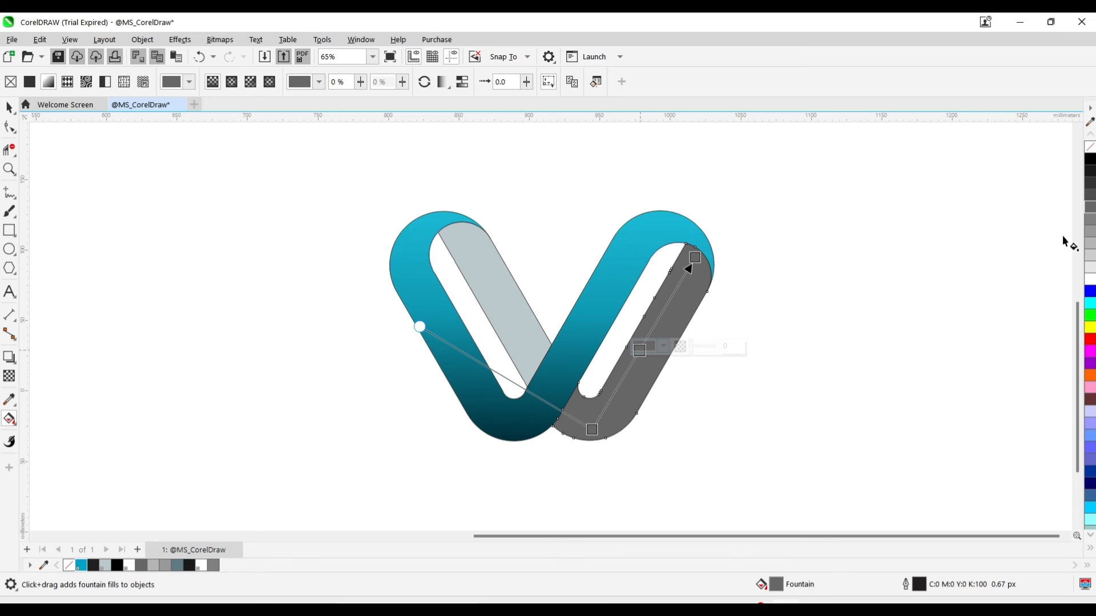
left_click(1088, 250)
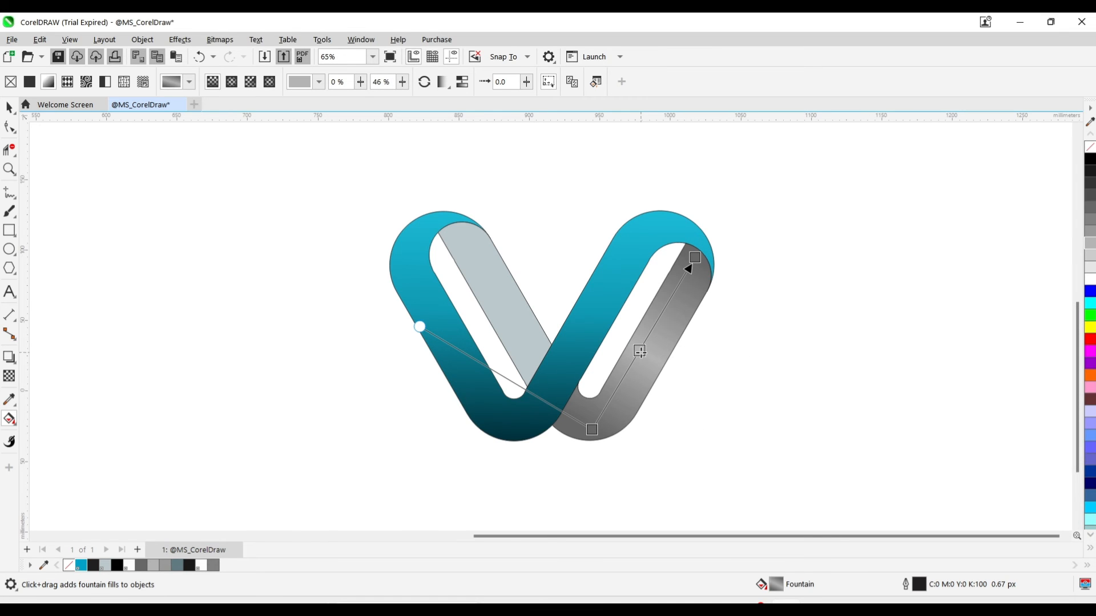
- Apply a fountain fill along the left inner band, medium grey at both ends with a light grey node at 50%
left_click(464, 242)
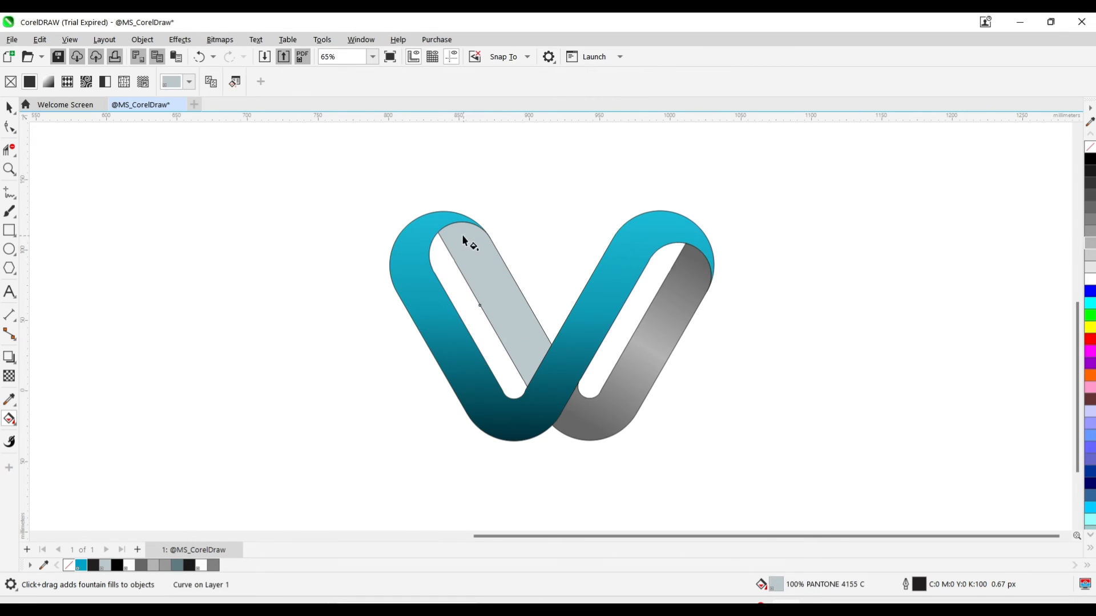
left_click_drag(453, 224, 539, 365)
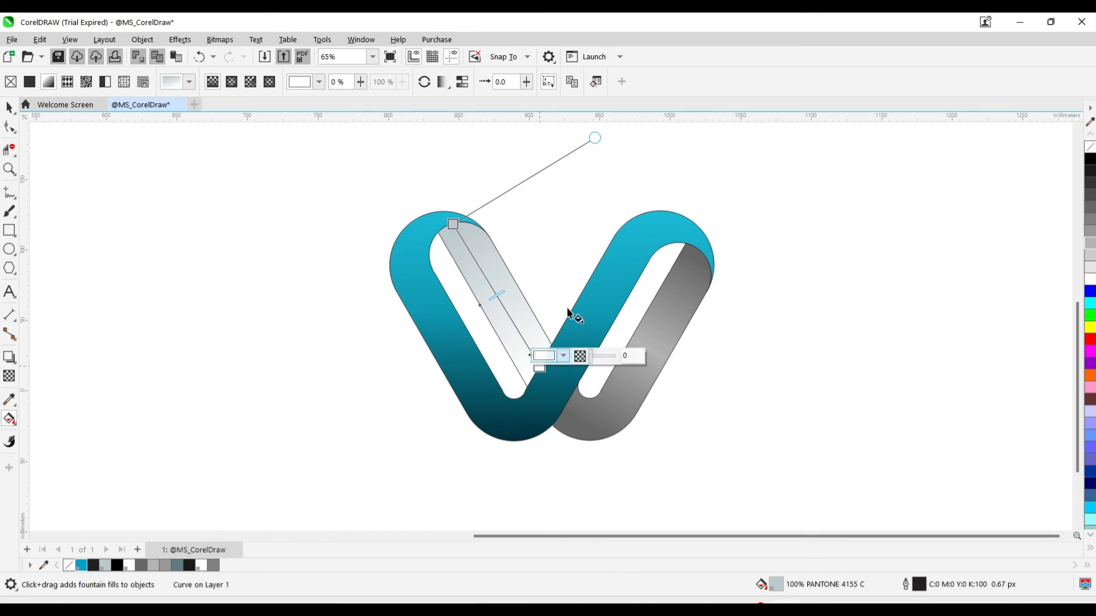
left_click(215, 564)
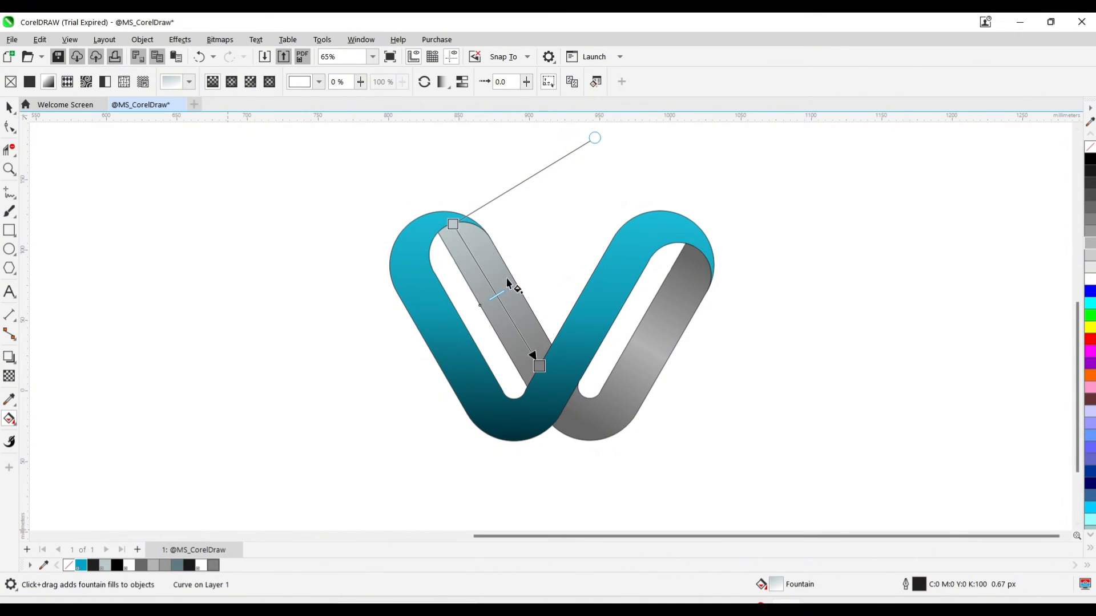
left_click(451, 225)
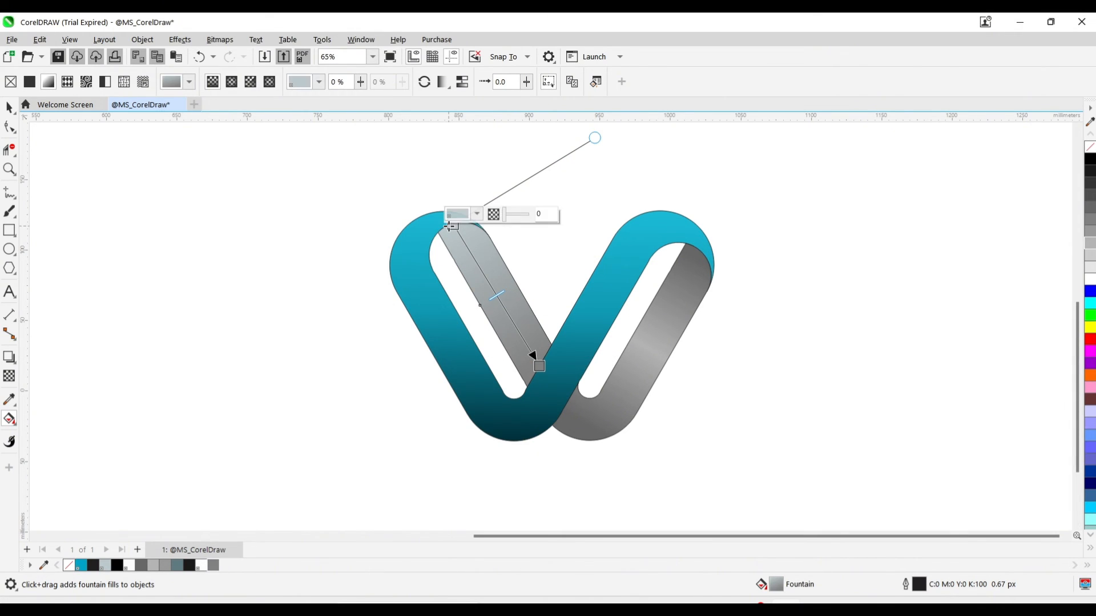
left_click(215, 567)
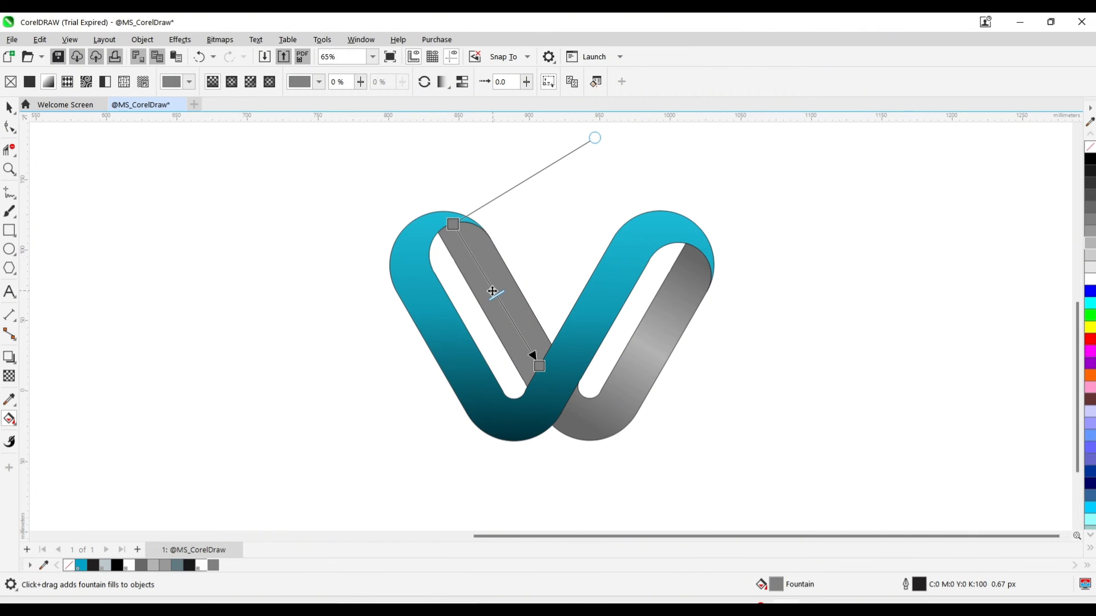
double_click(492, 292)
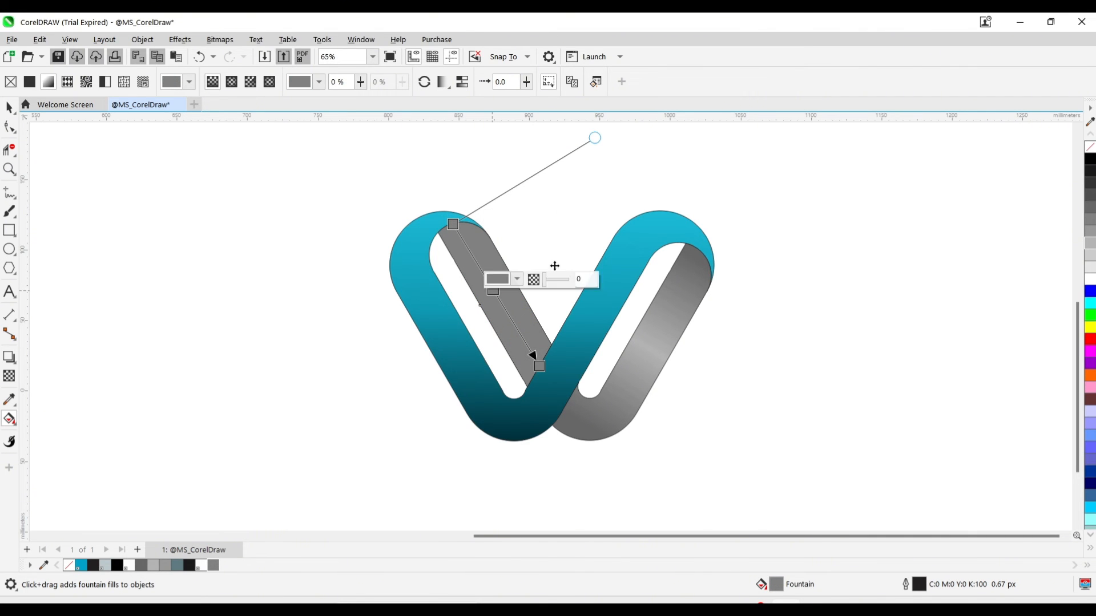
left_click(1089, 245)
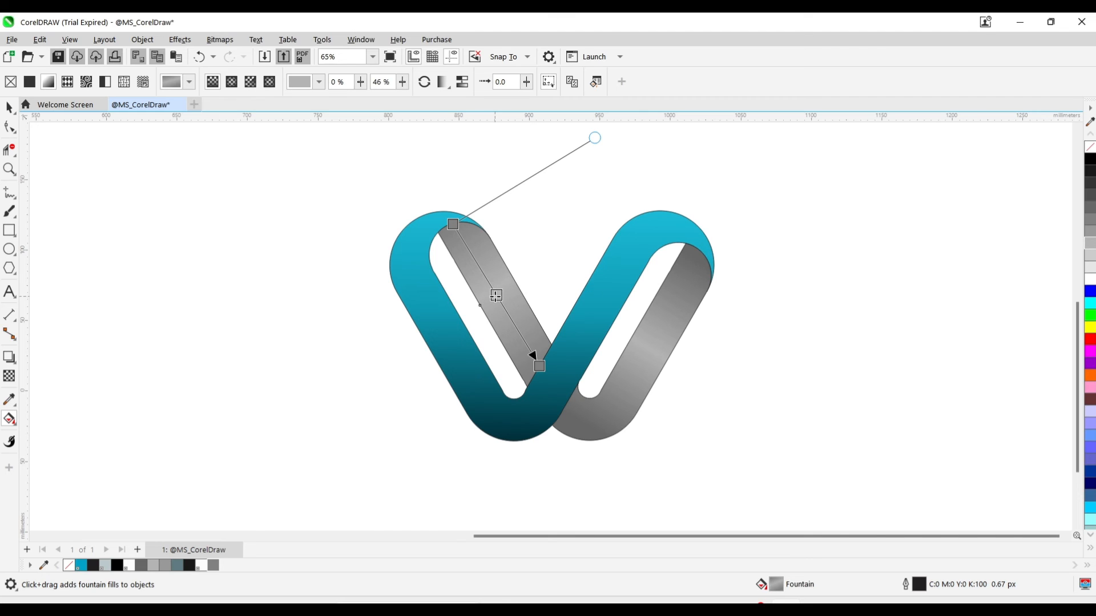
left_click_drag(496, 296, 496, 295)
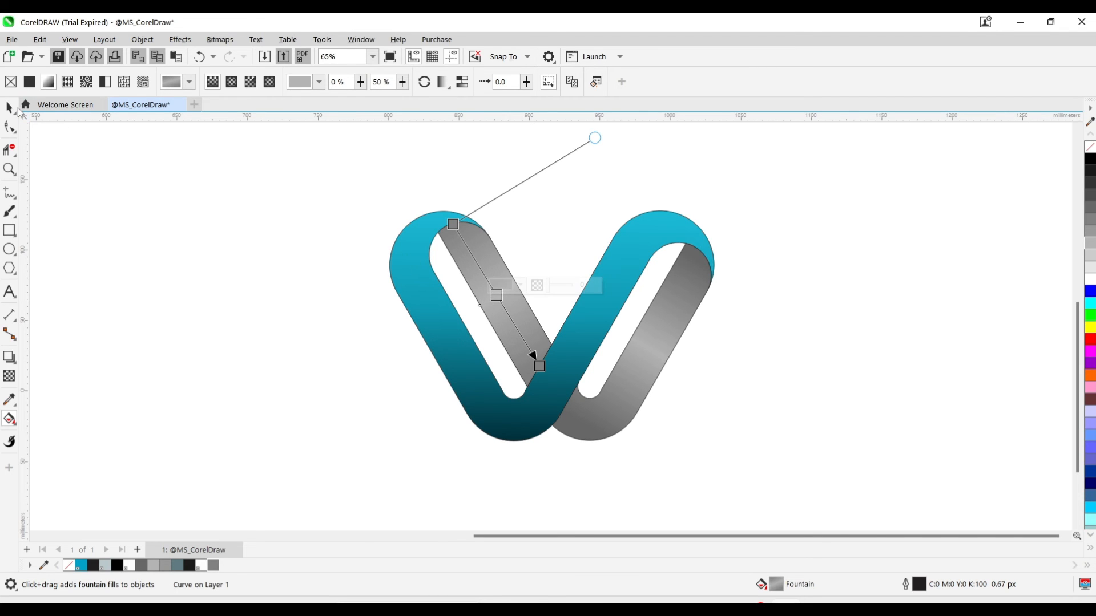
- Select all three bands of the logo, remove their outlines and group them
left_click(9, 107)
left_click(361, 257)
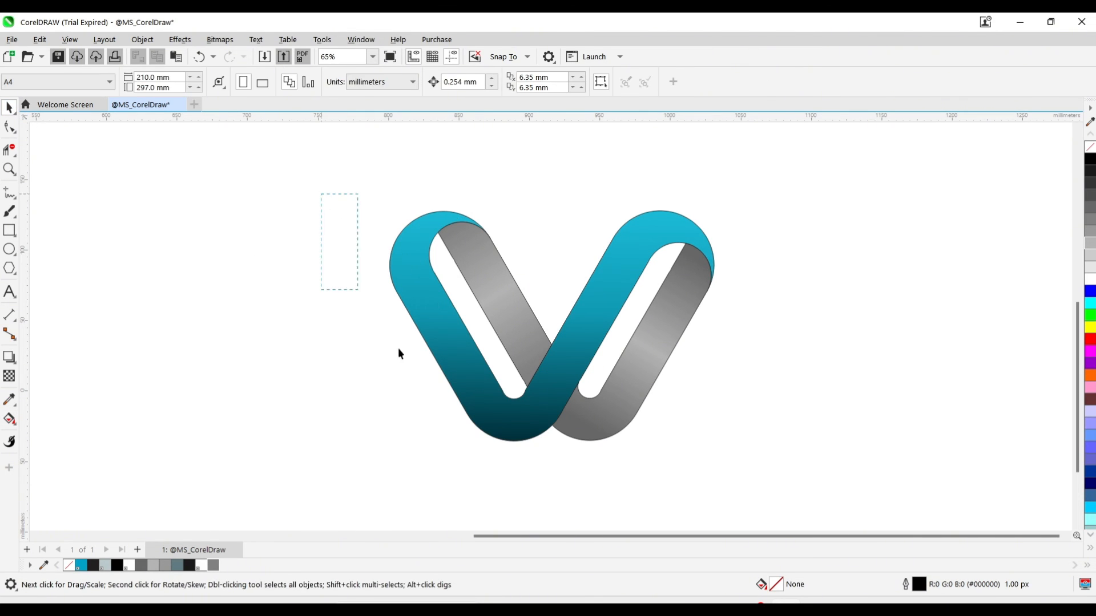
left_click_drag(398, 354, 763, 472)
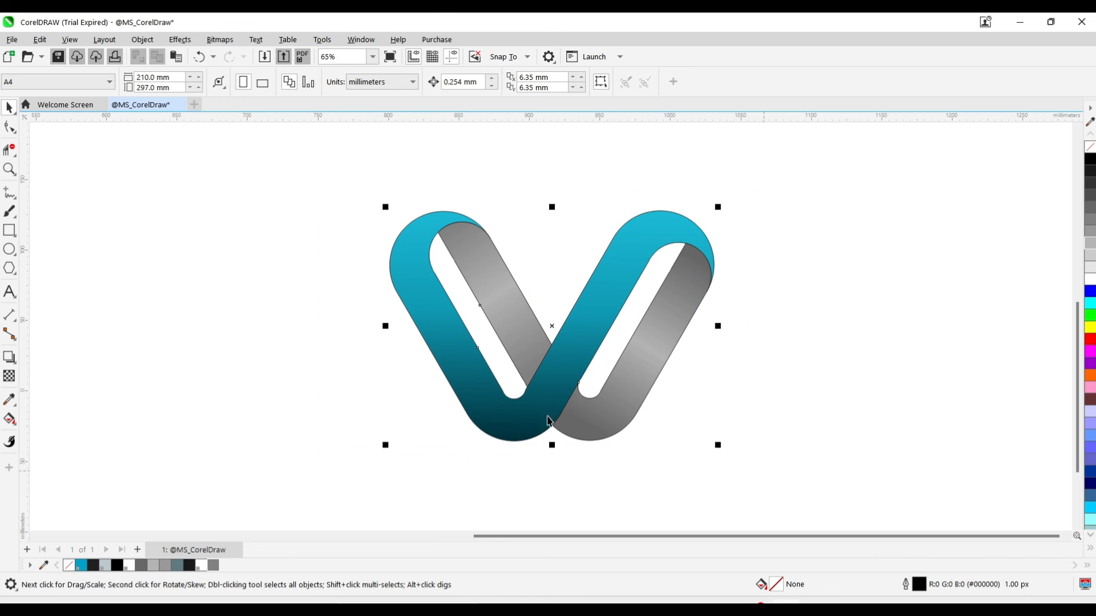
right_click(1087, 147)
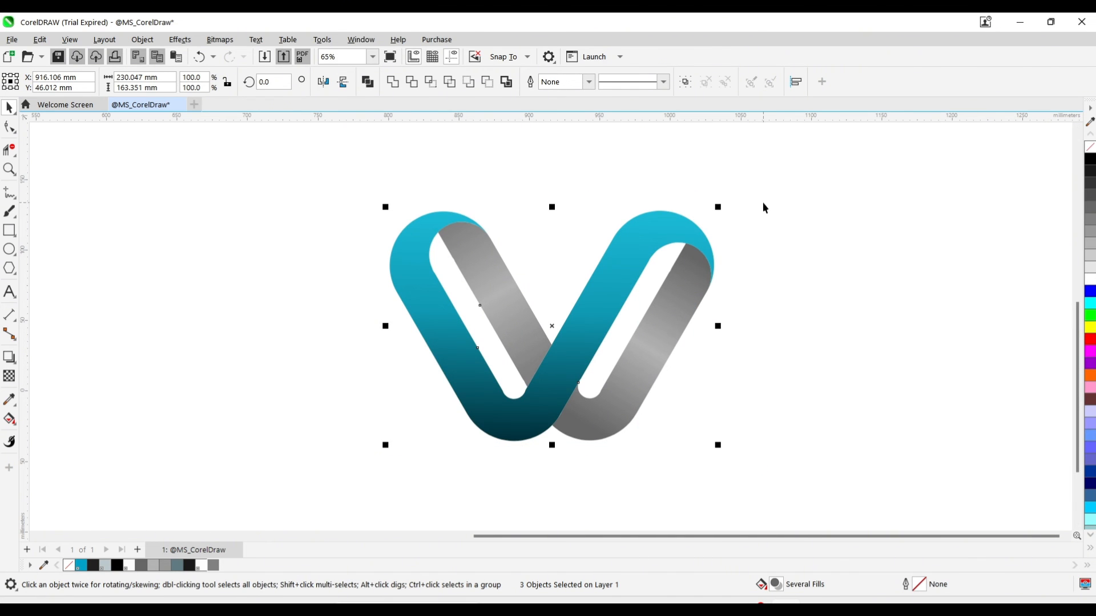
key("ctrl+g")
- Move the logo group about 15 mm right and 32 mm up, and mirror a copy of it vertically directly below
left_click_drag(599, 313, 623, 271)
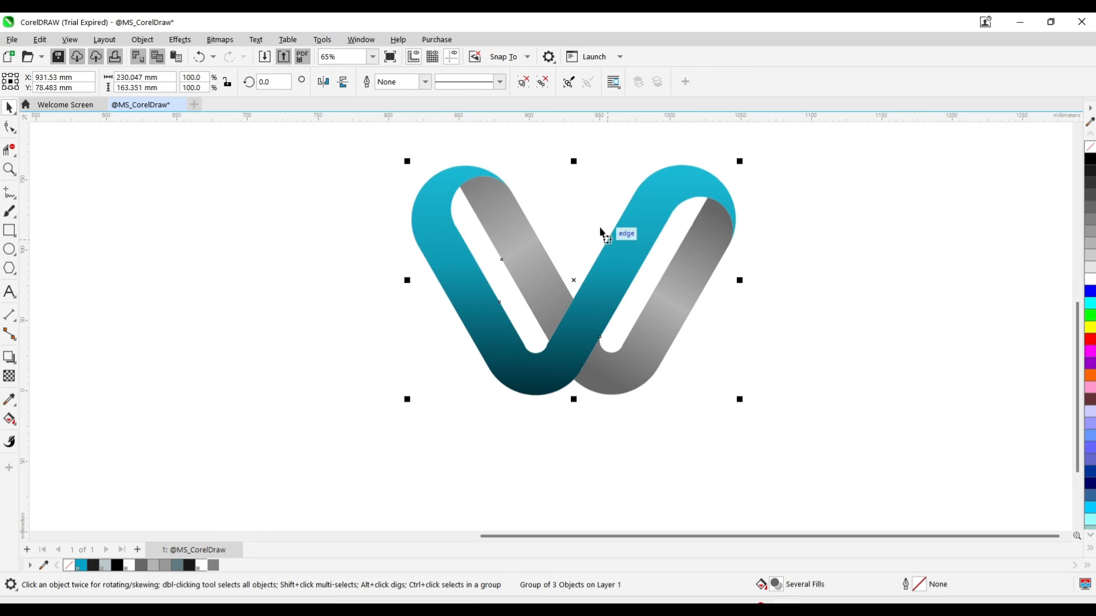
left_click_drag(572, 161, 555, 446)
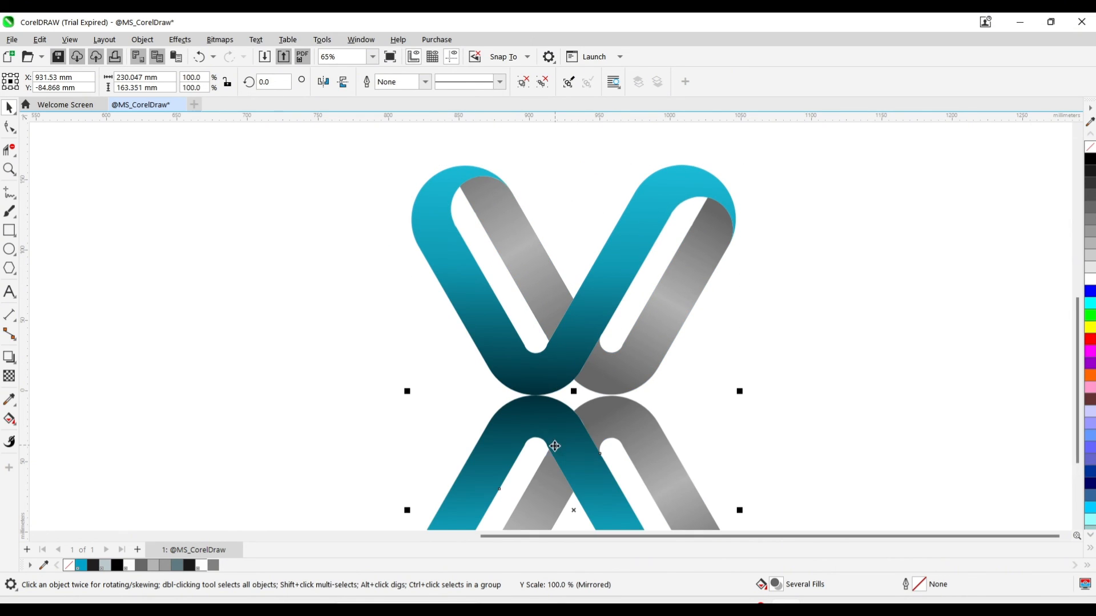
- Apply a near-vertical fountain transparency to the mirrored copy, fading it downwards, centred between the bends with its midpoint shifted lower
left_click(9, 376)
left_click_drag(542, 352, 547, 516)
left_click_drag(543, 352, 544, 374)
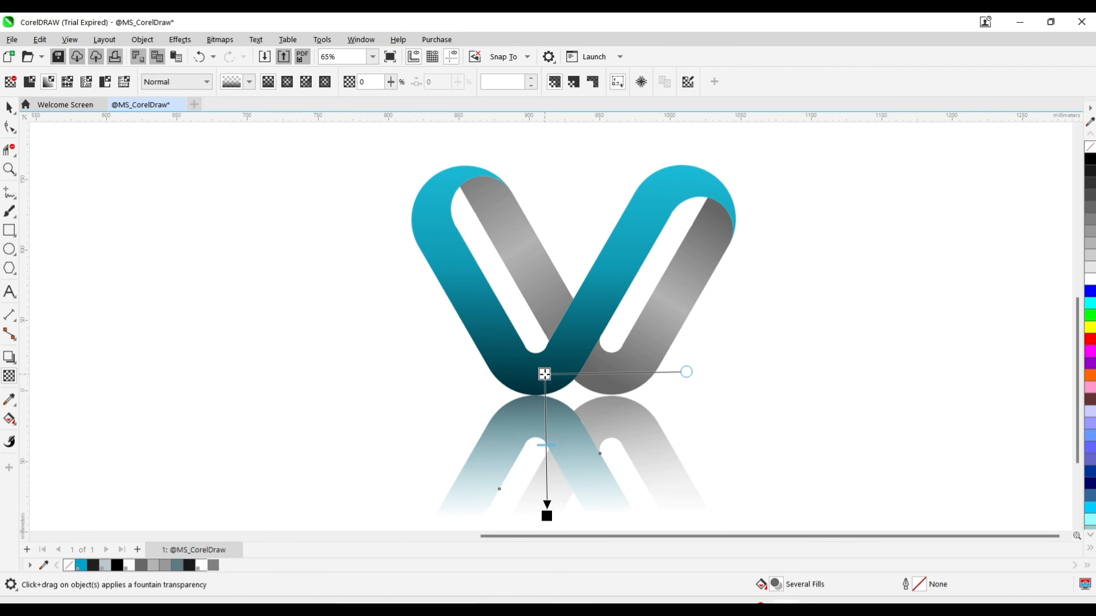
left_click_drag(546, 436, 577, 435)
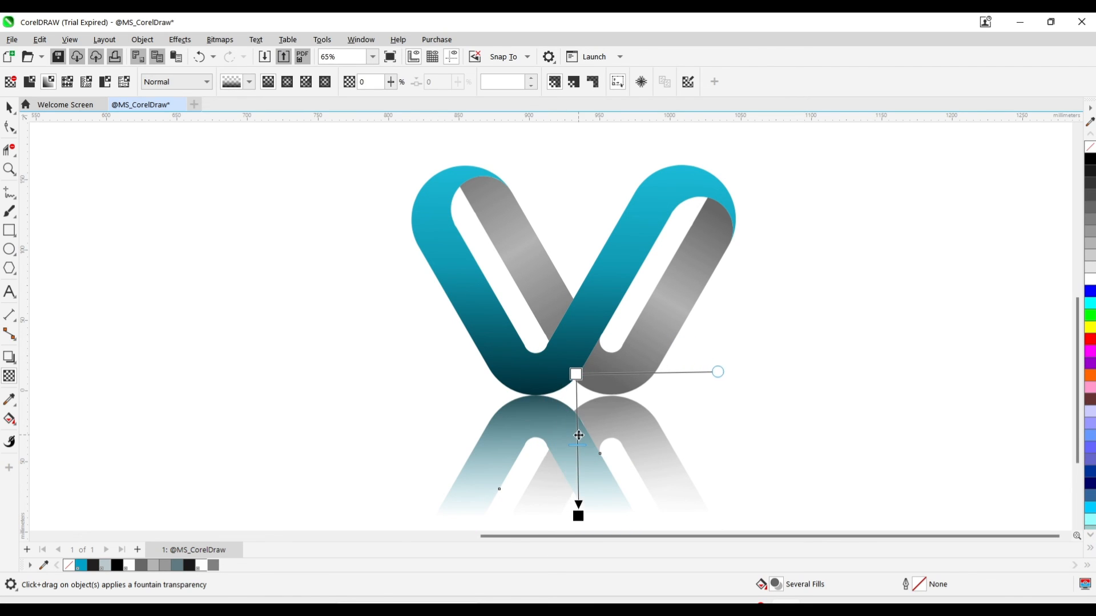
mouse_move(576, 374)
left_mouse_down()
mouse_move(570, 385)
mouse_move(577, 375)
left_mouse_up()
mouse_move(576, 376)
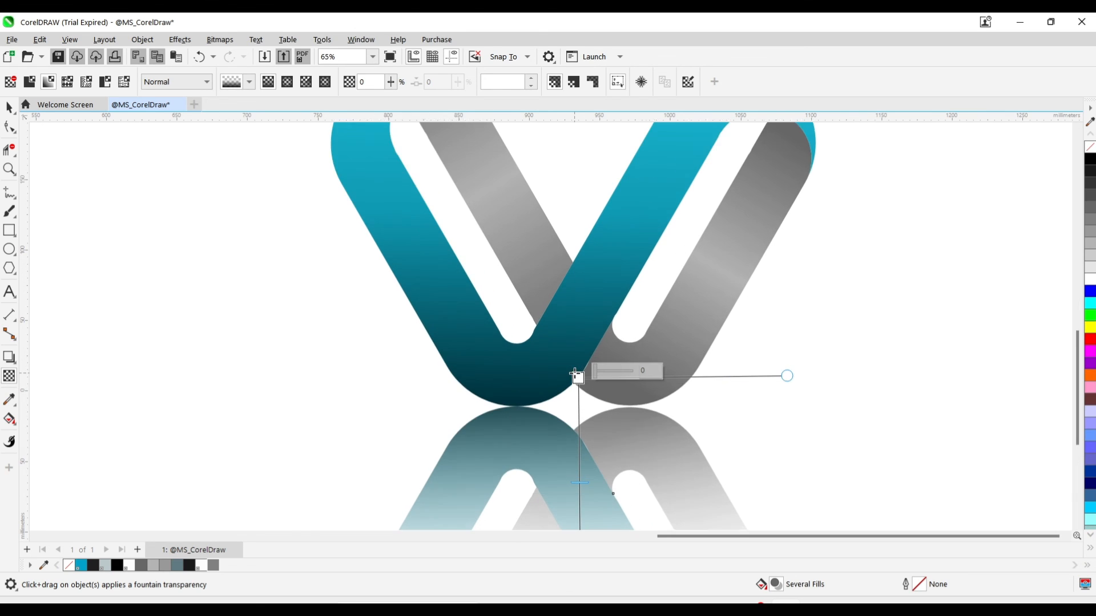
scroll(576, 376, "up", 1)
scroll(575, 372, "down", 1)
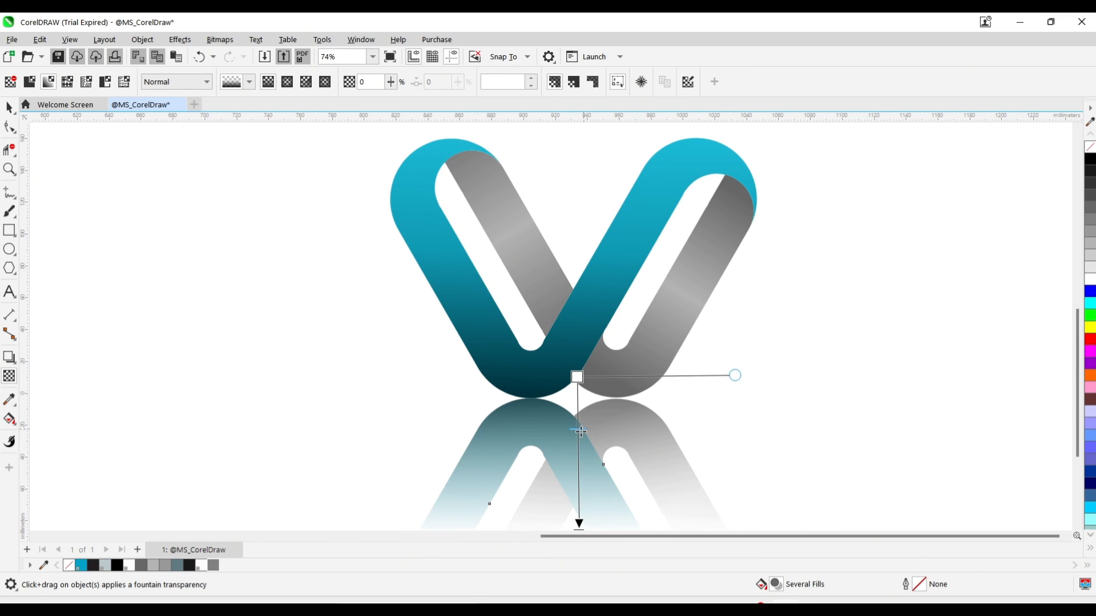
left_click_drag(579, 432, 583, 478)
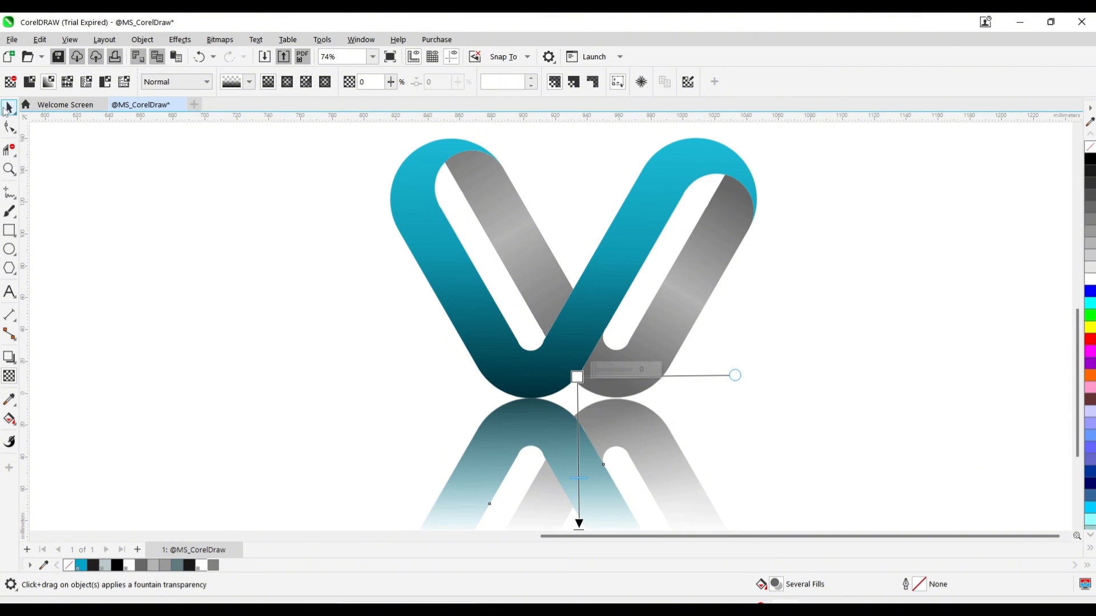
- Select the logo and its reflection, move them together about 20 mm left, and deselect them
left_click(8, 107)
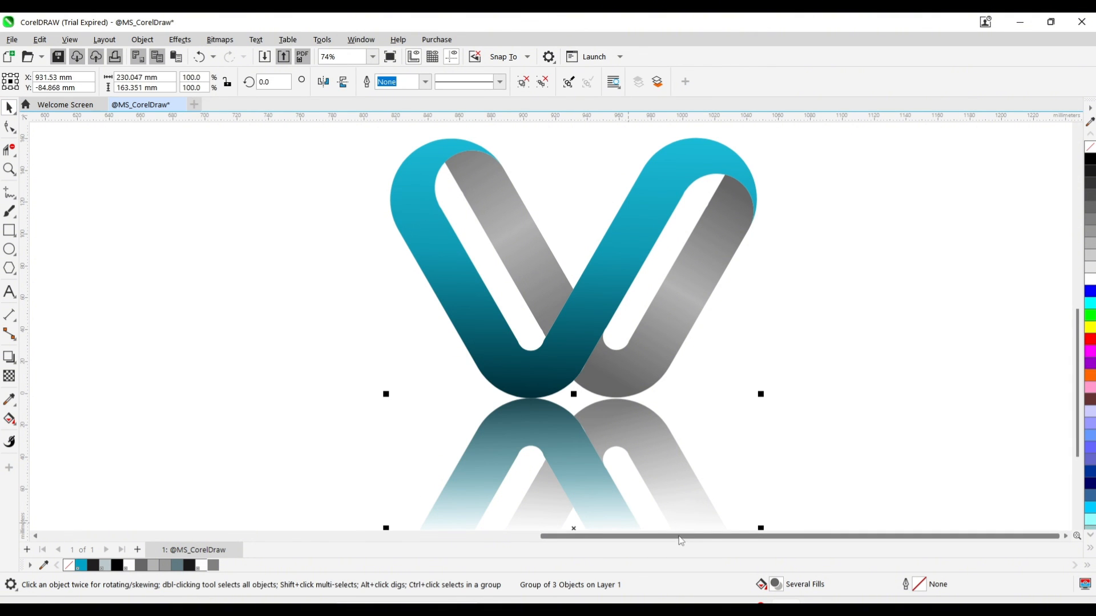
key("ctrl+a")
left_click_drag(590, 360, 556, 361)
left_click(1044, 306)
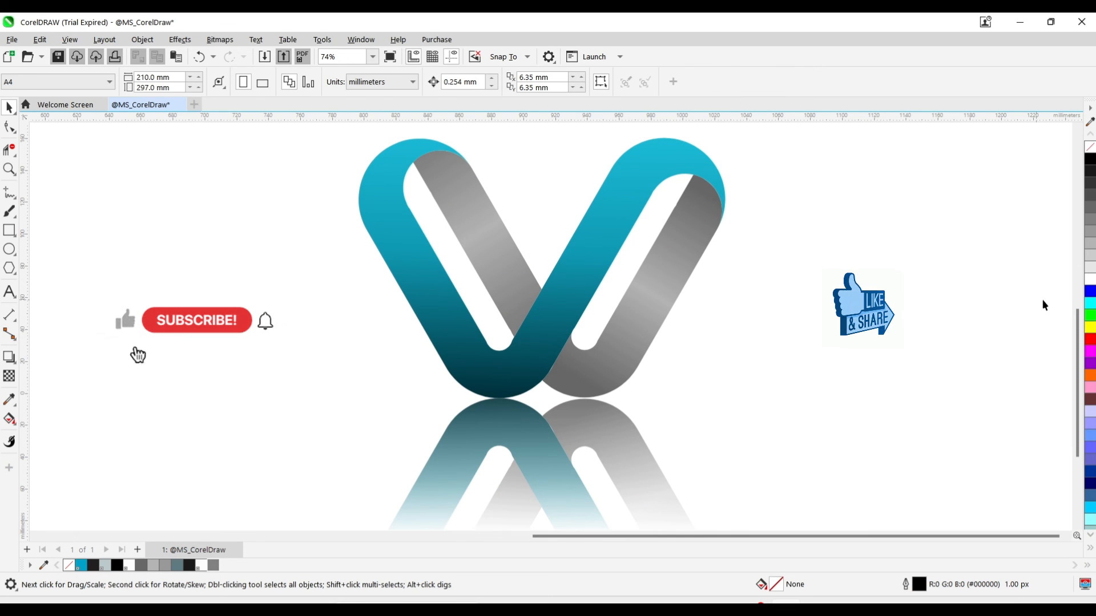